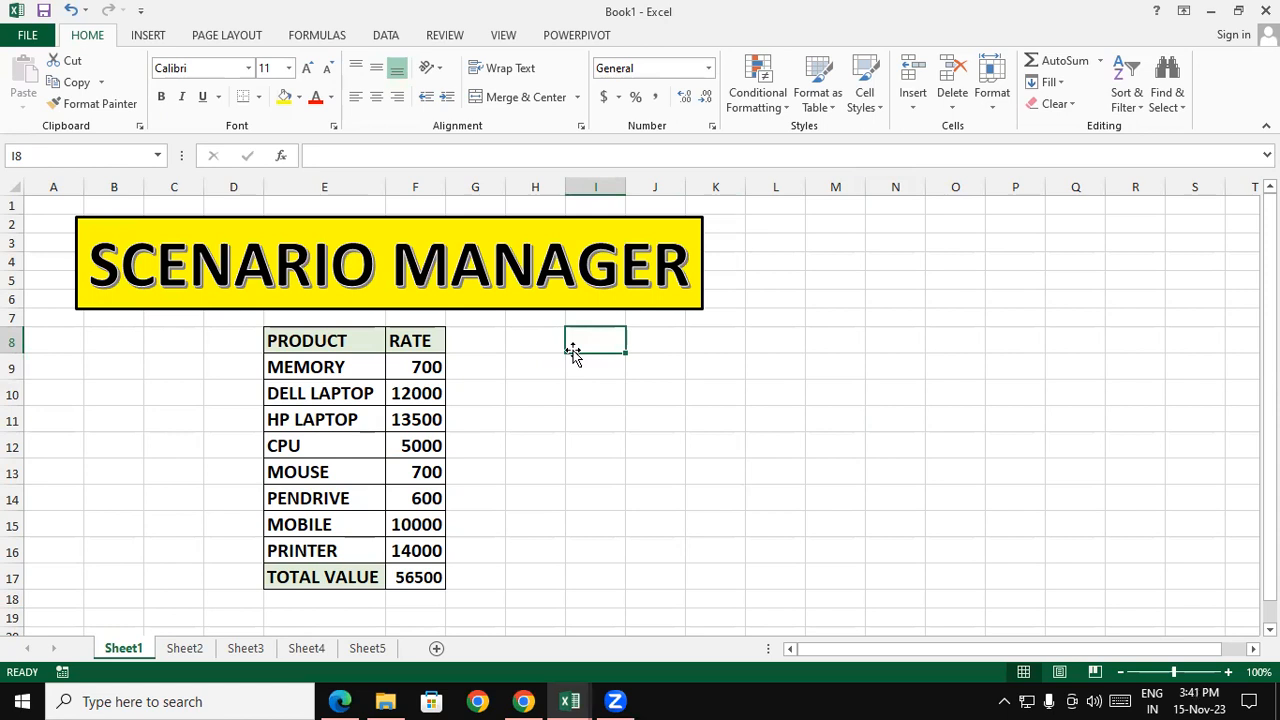
Look over the PRODUCT and RATE table and the empty cells beside it.
click(537, 440)
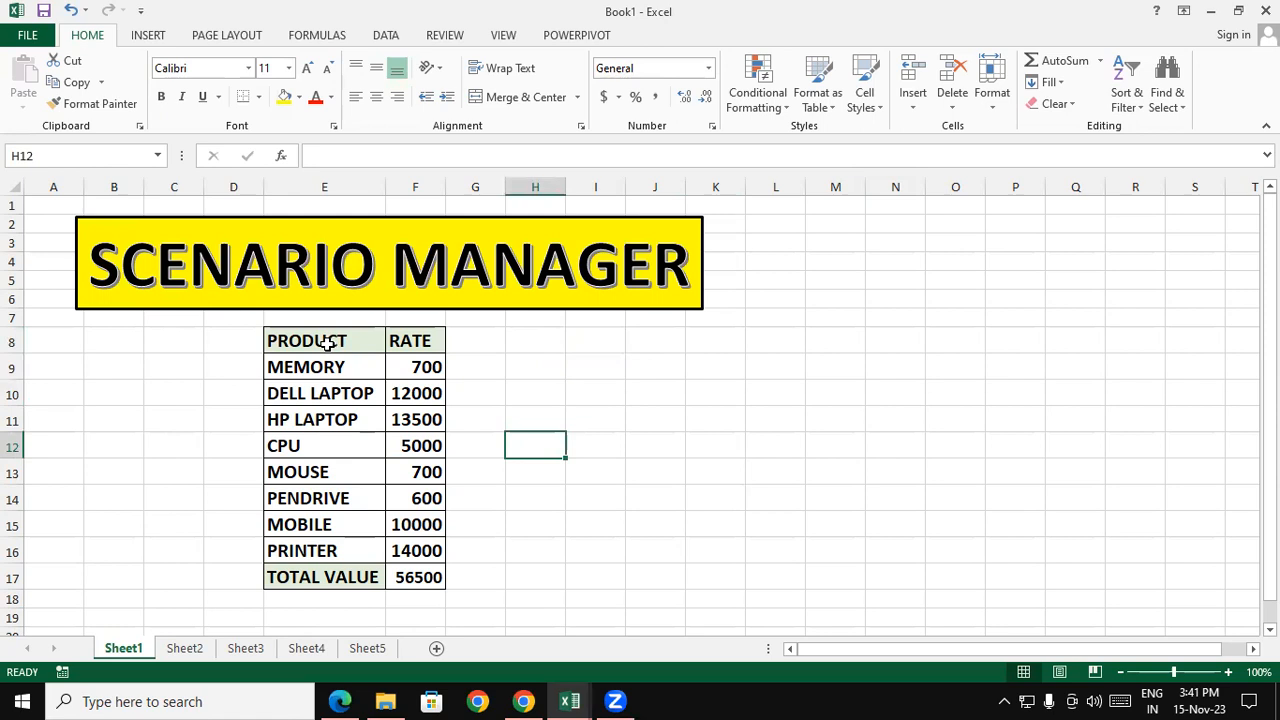
click(328, 343)
click(394, 336)
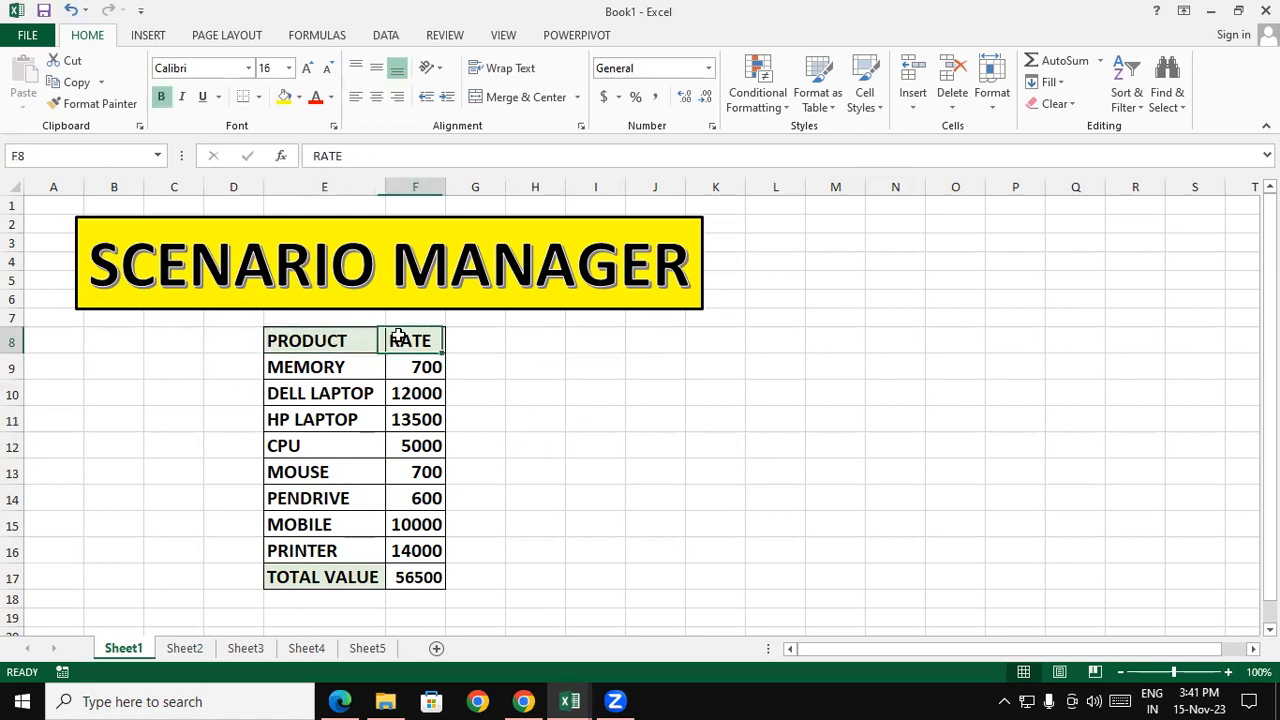
click(597, 391)
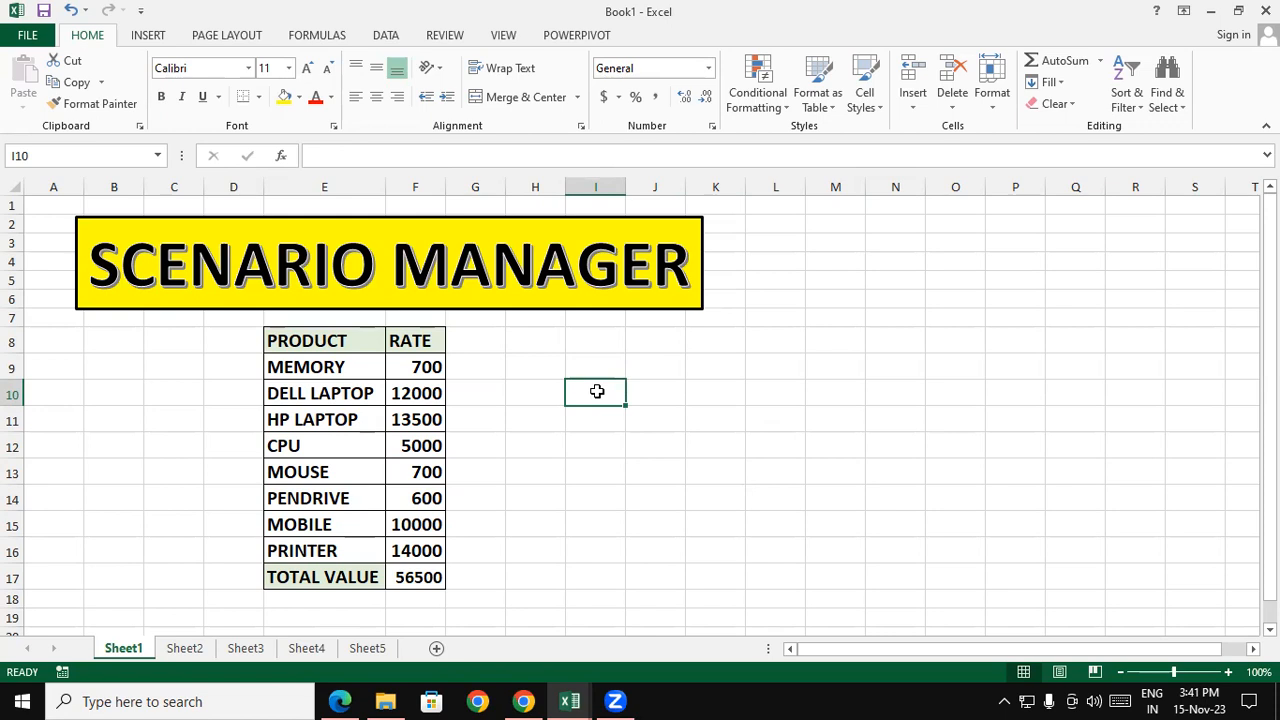
drag(420, 346, 420, 578)
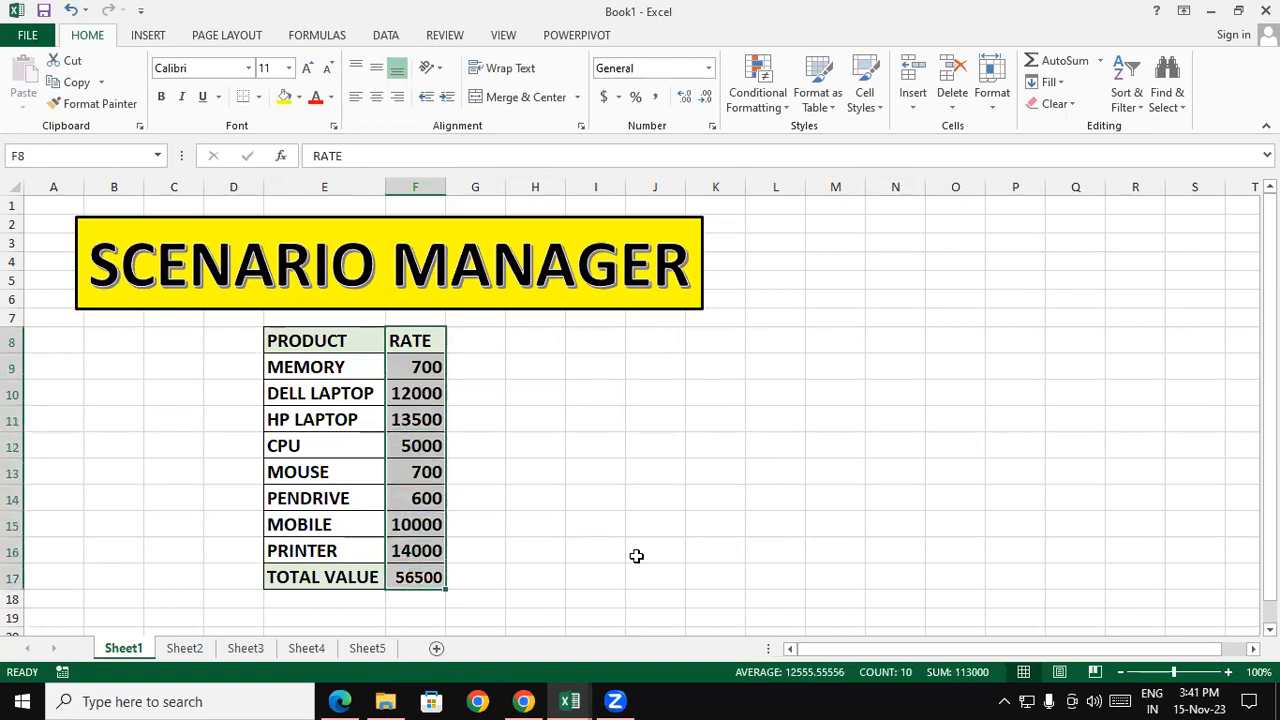
click(752, 533)
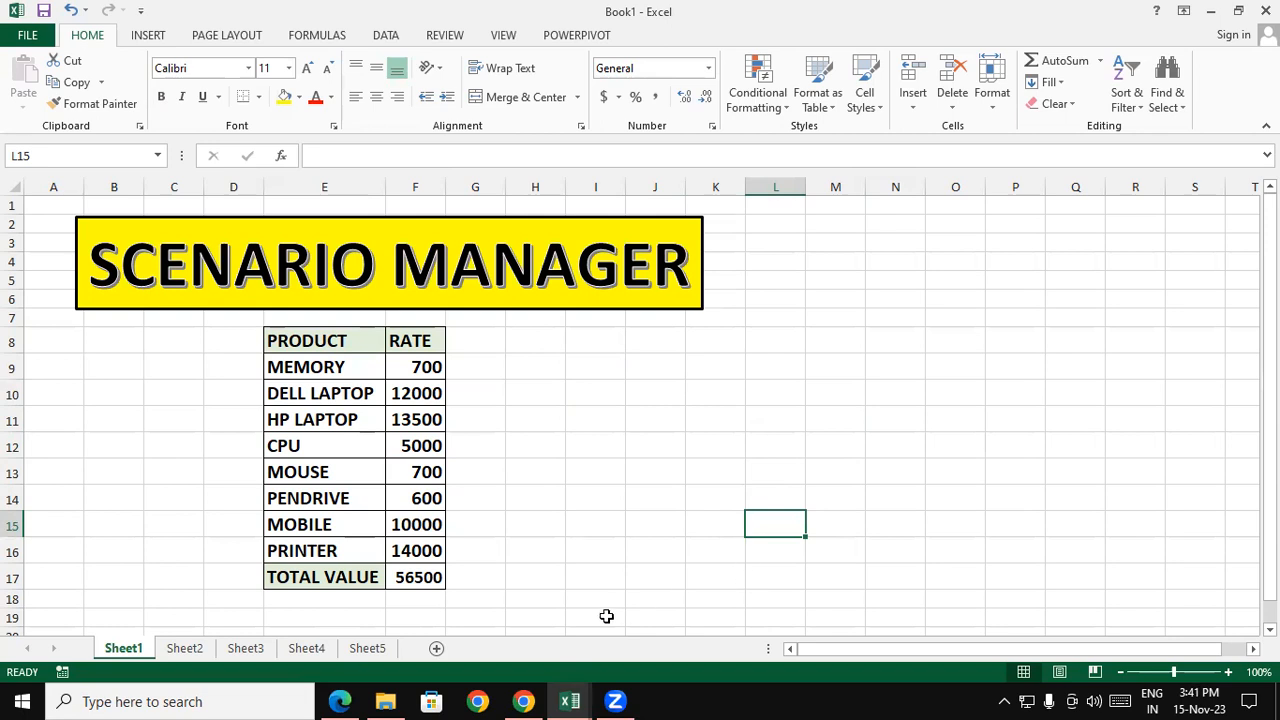
click(588, 530)
click(486, 442)
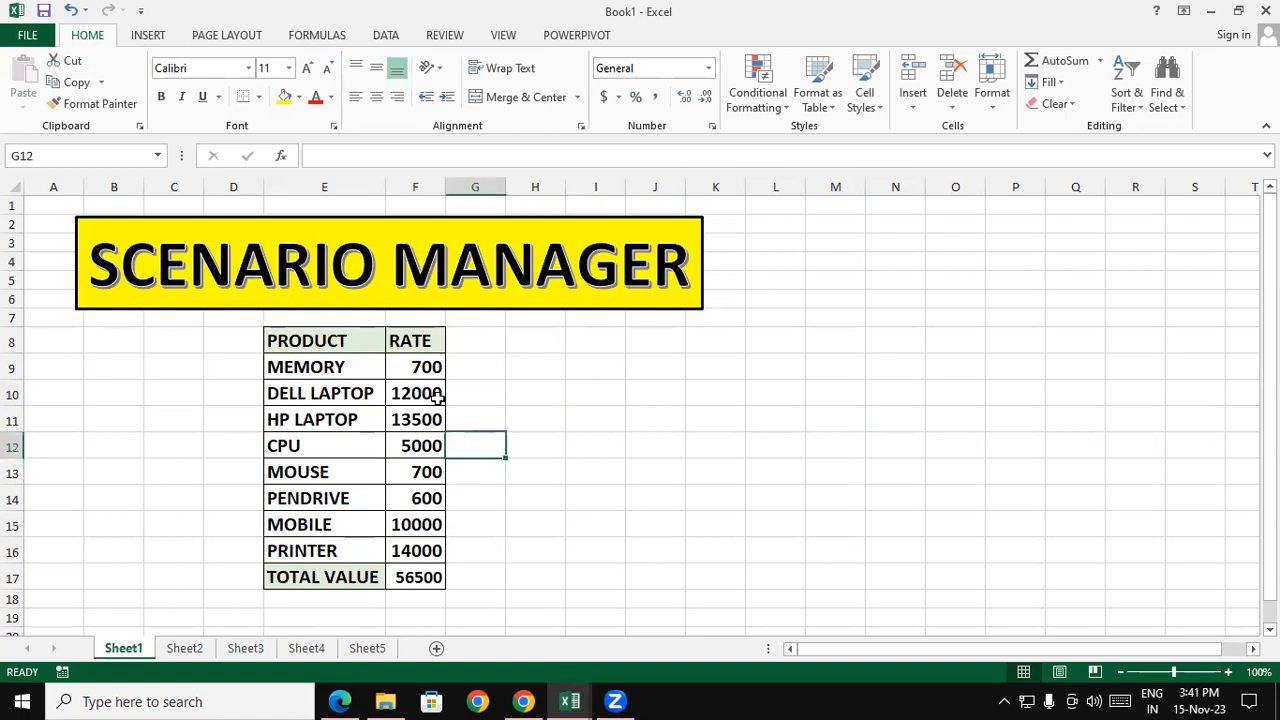
drag(357, 356, 430, 550)
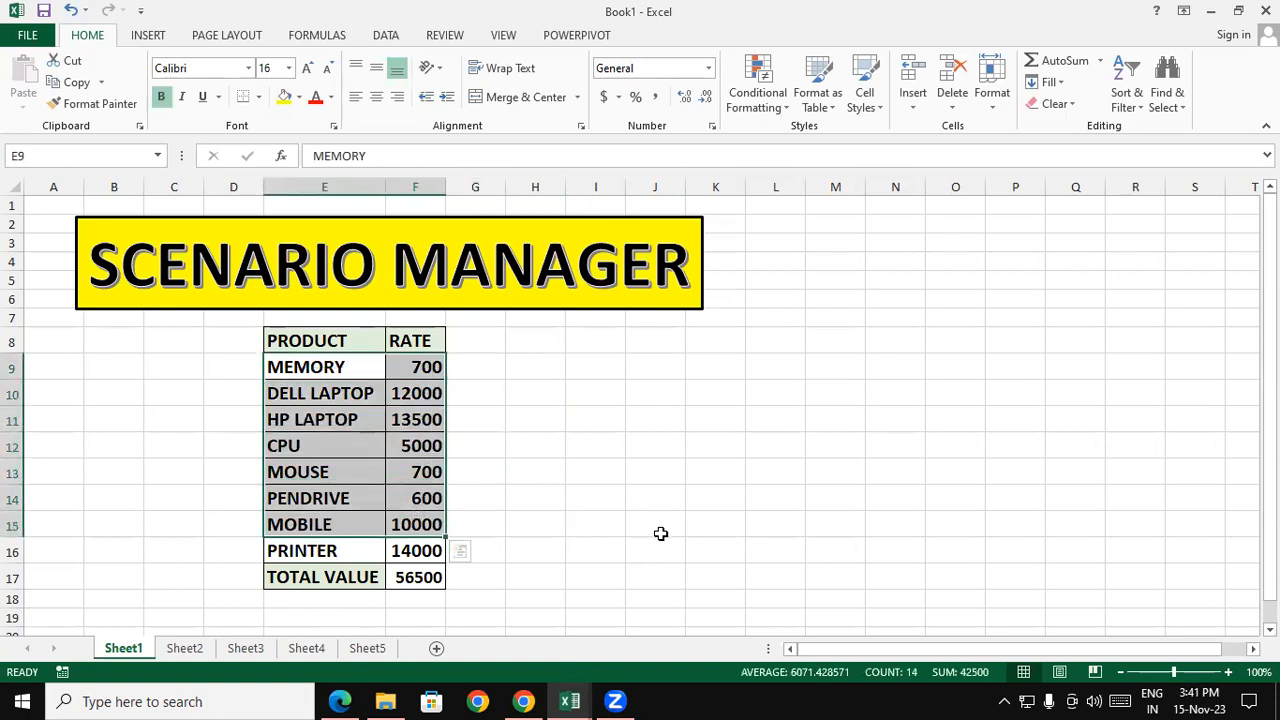
click(660, 532)
drag(577, 356, 680, 505)
click(805, 518)
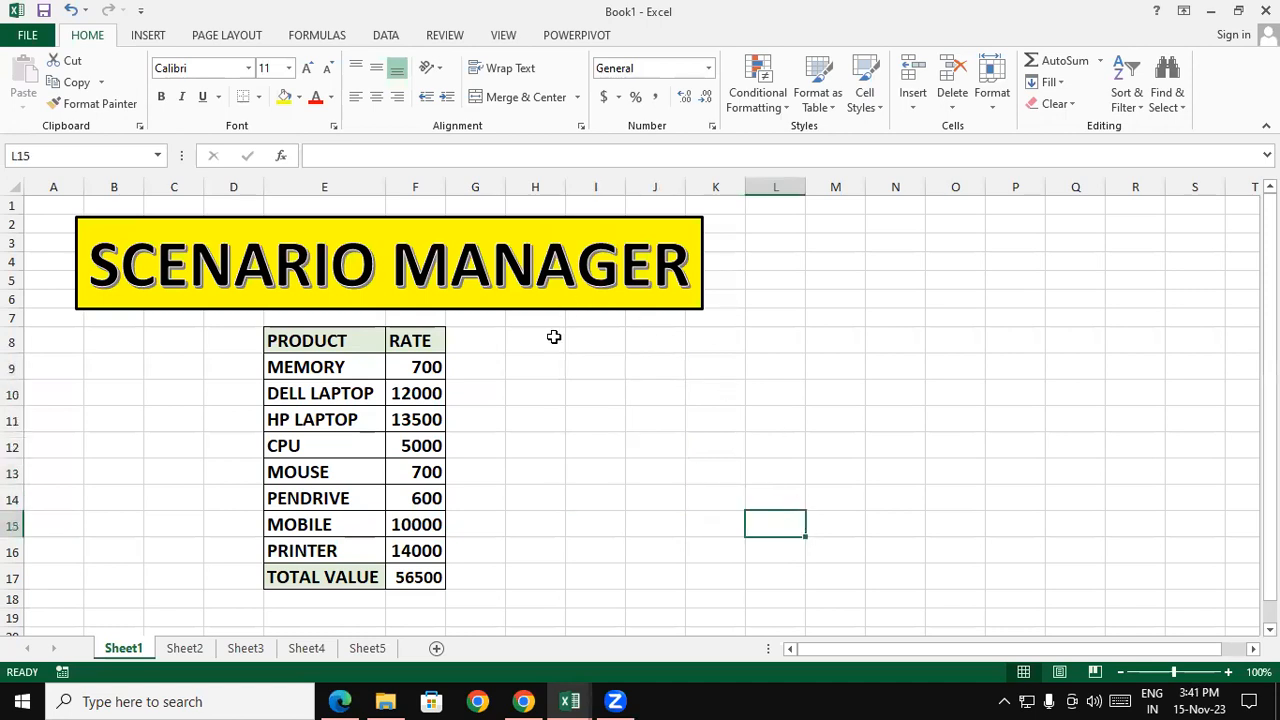
drag(591, 344, 709, 537)
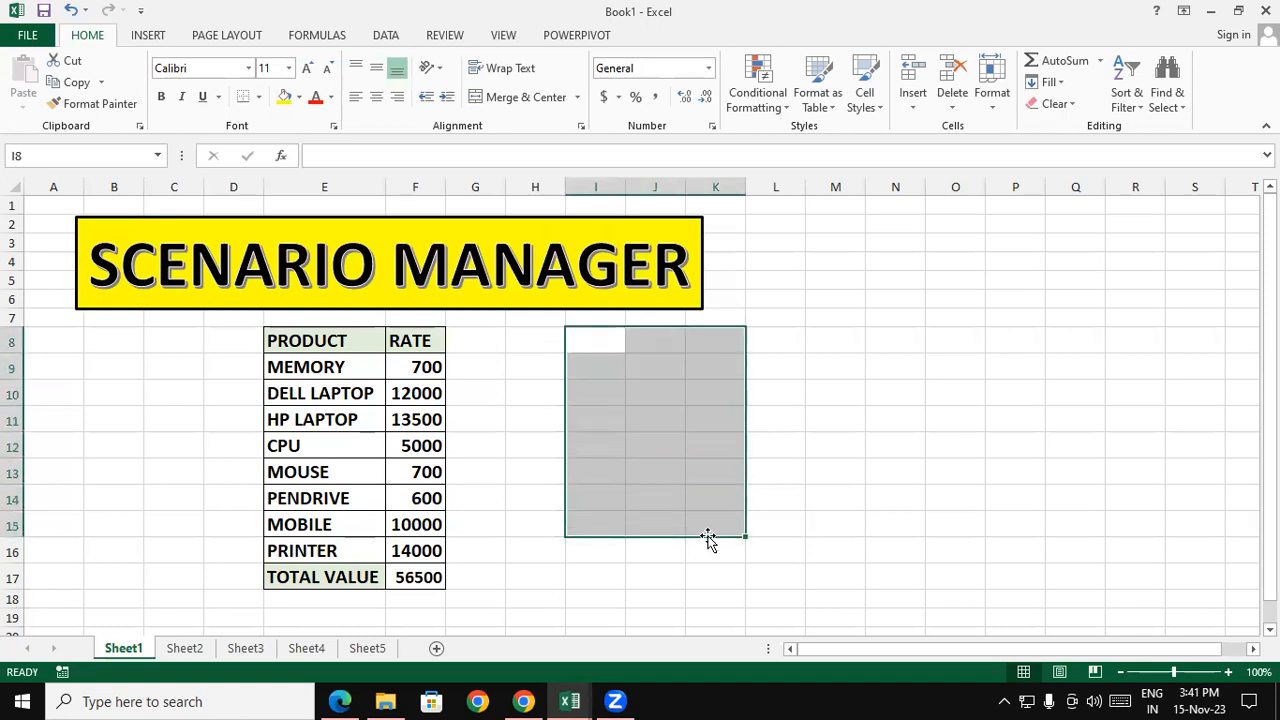
click(821, 516)
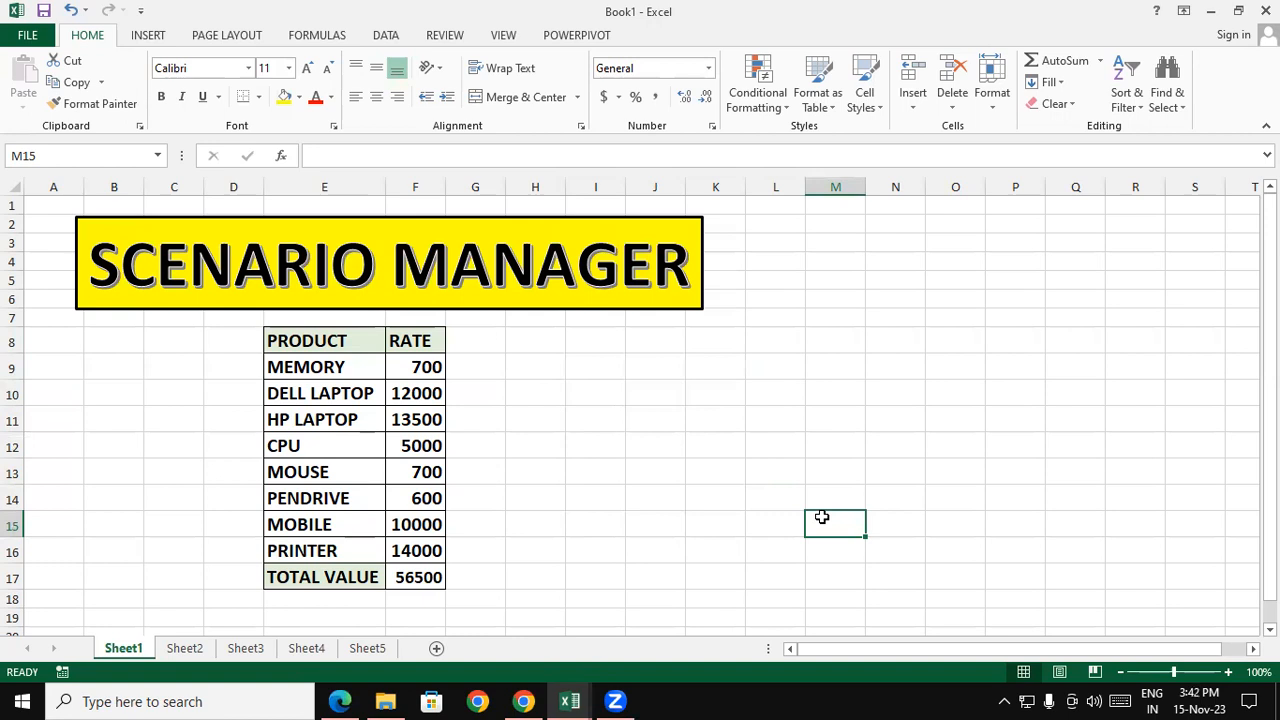
click(396, 372)
click(510, 410)
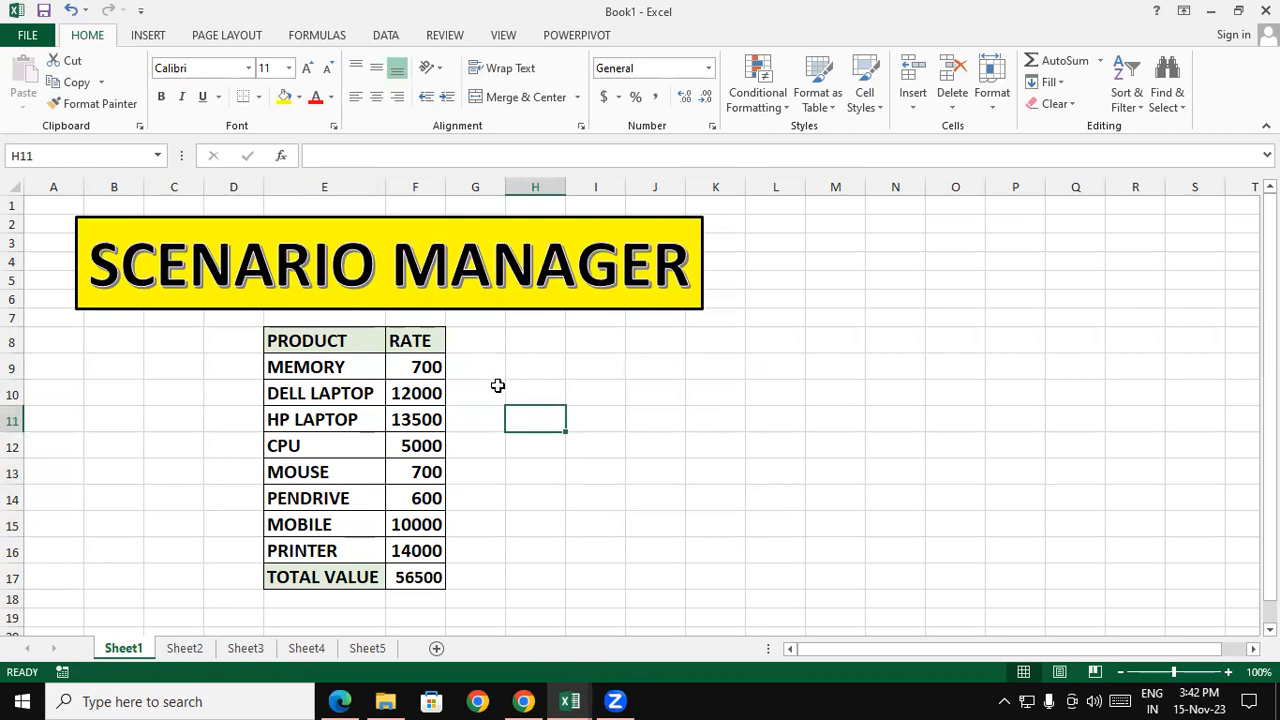
click(496, 388)
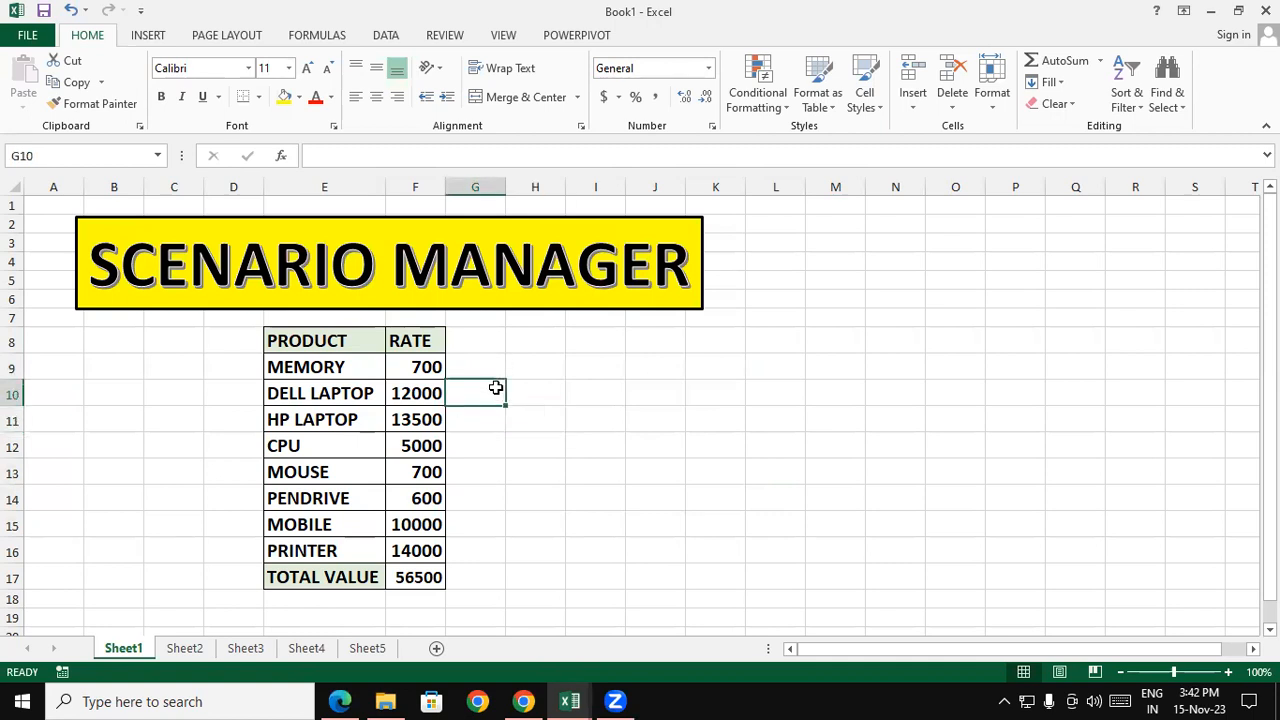
click(529, 451)
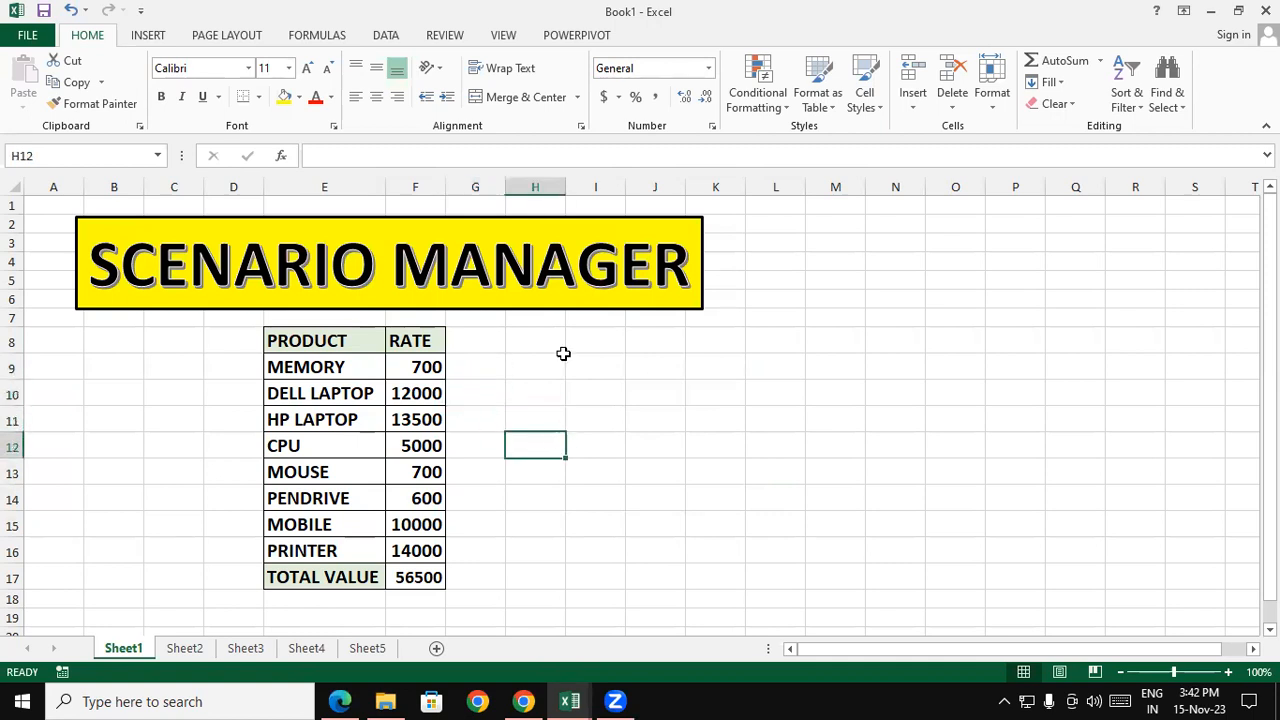
Enter the alternative MEMORY rates 800 in cell H9 and 750 in cell I9.
click(428, 372)
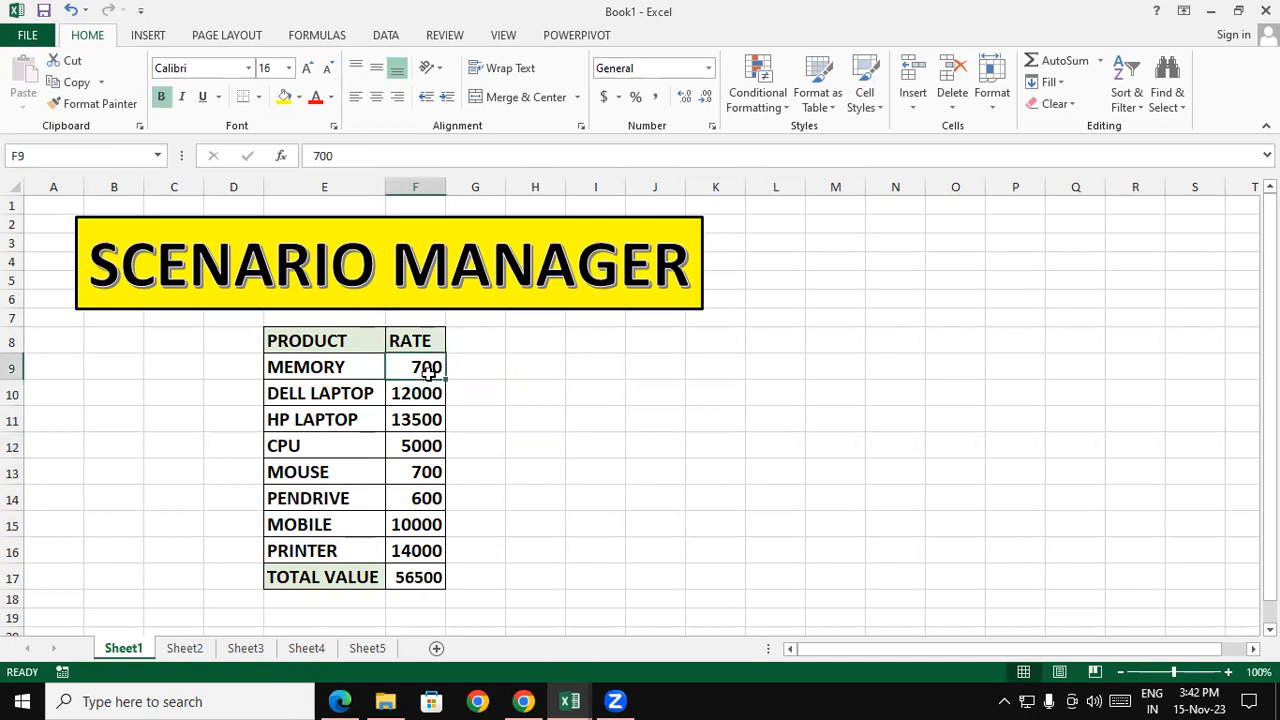
click(514, 365)
text(800)
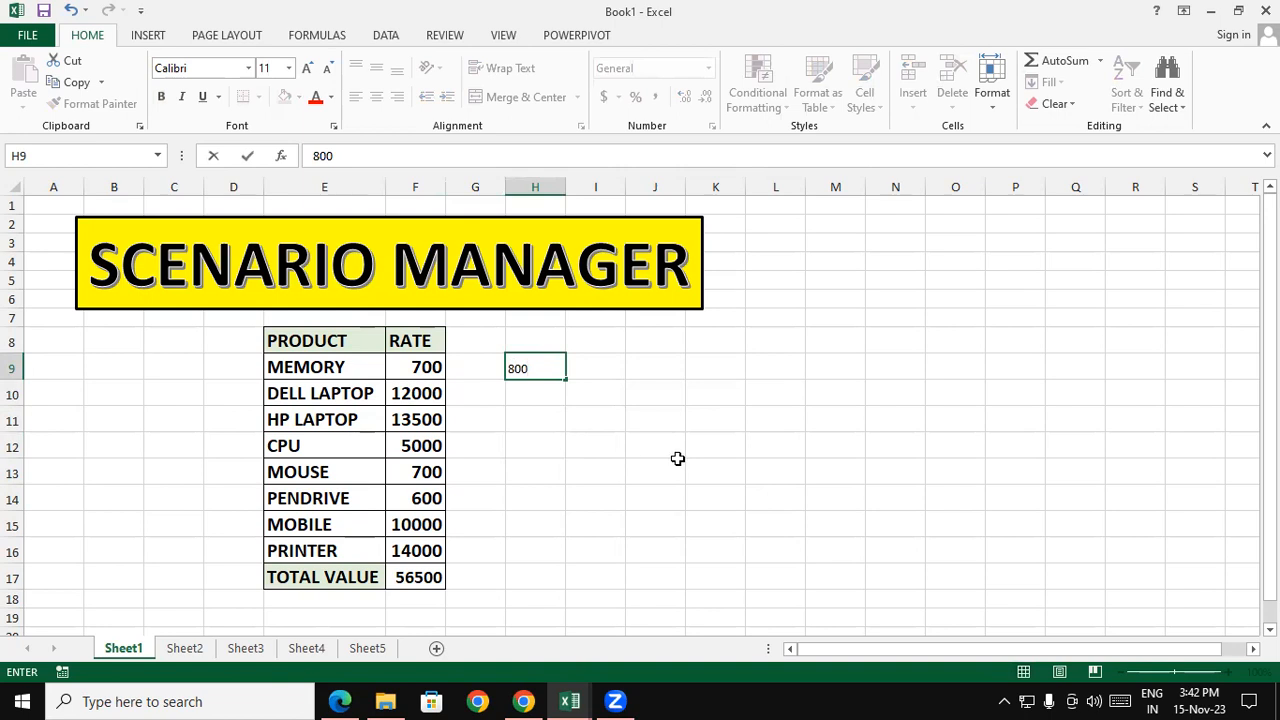
click(678, 460)
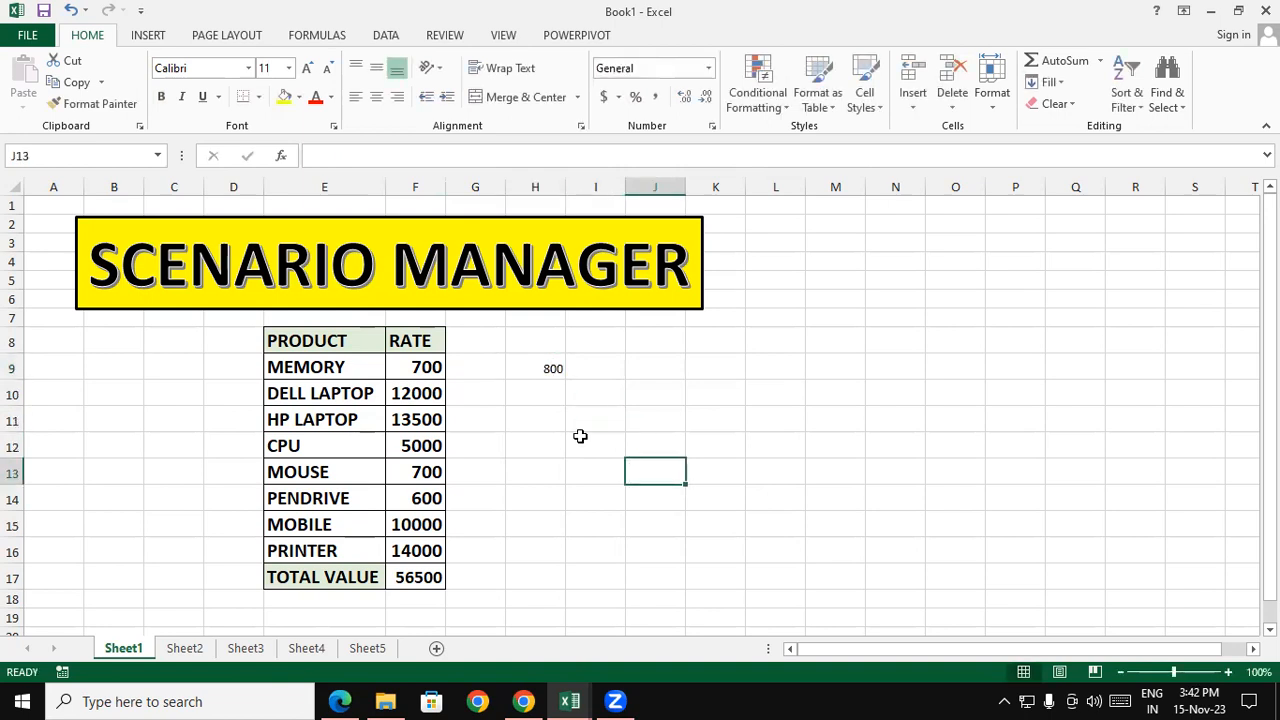
click(553, 392)
click(610, 360)
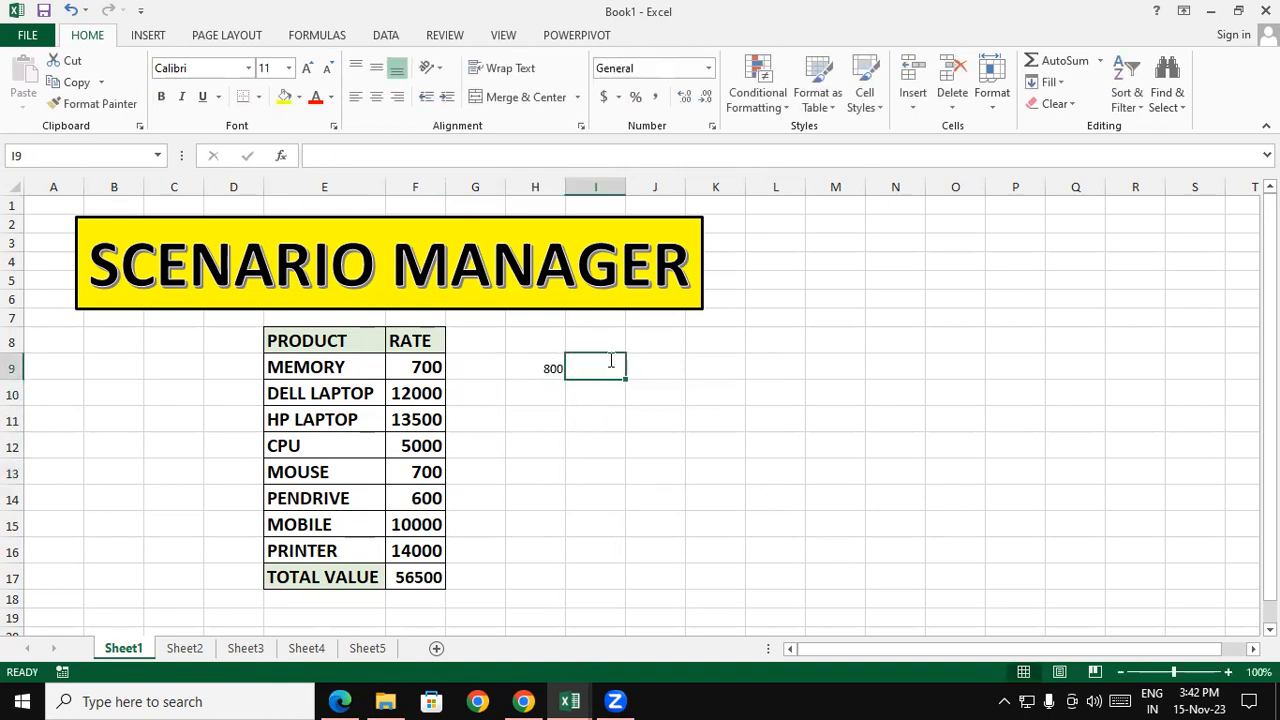
text(750)
click(631, 466)
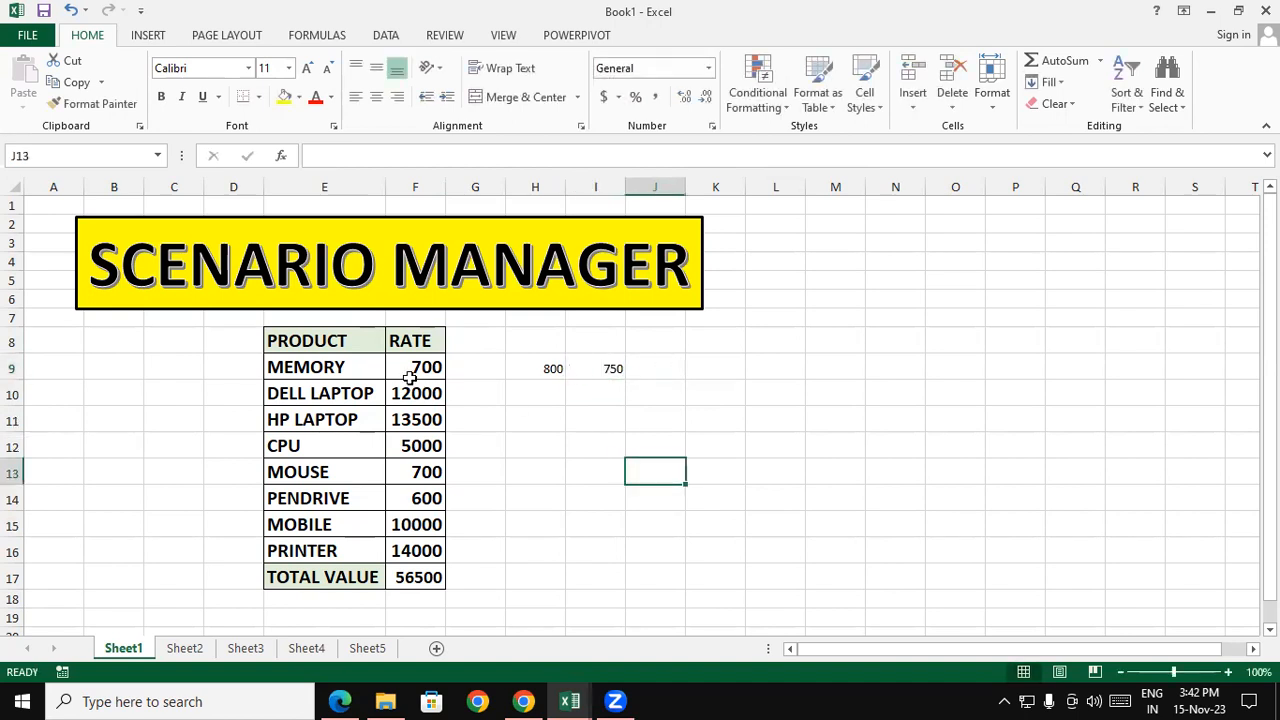
Compare the MEMORY rate in the table with the two alternative rates in the same row.
click(414, 365)
click(638, 438)
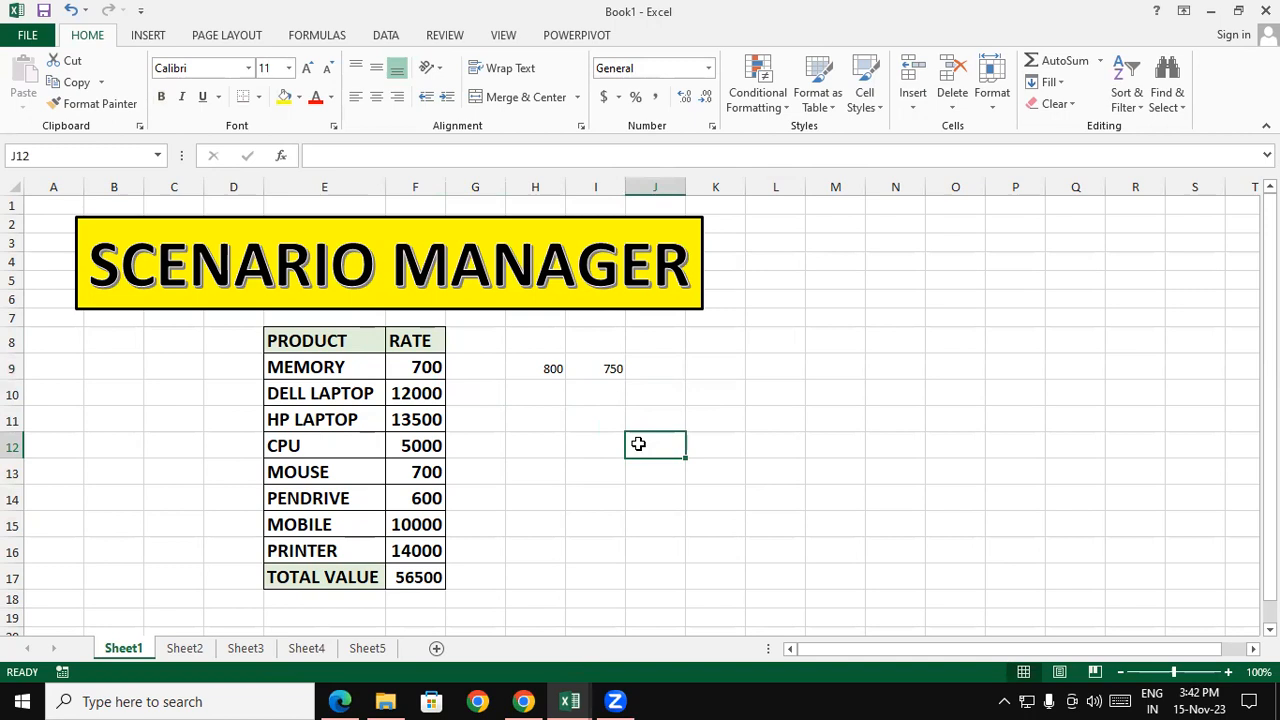
click(420, 357)
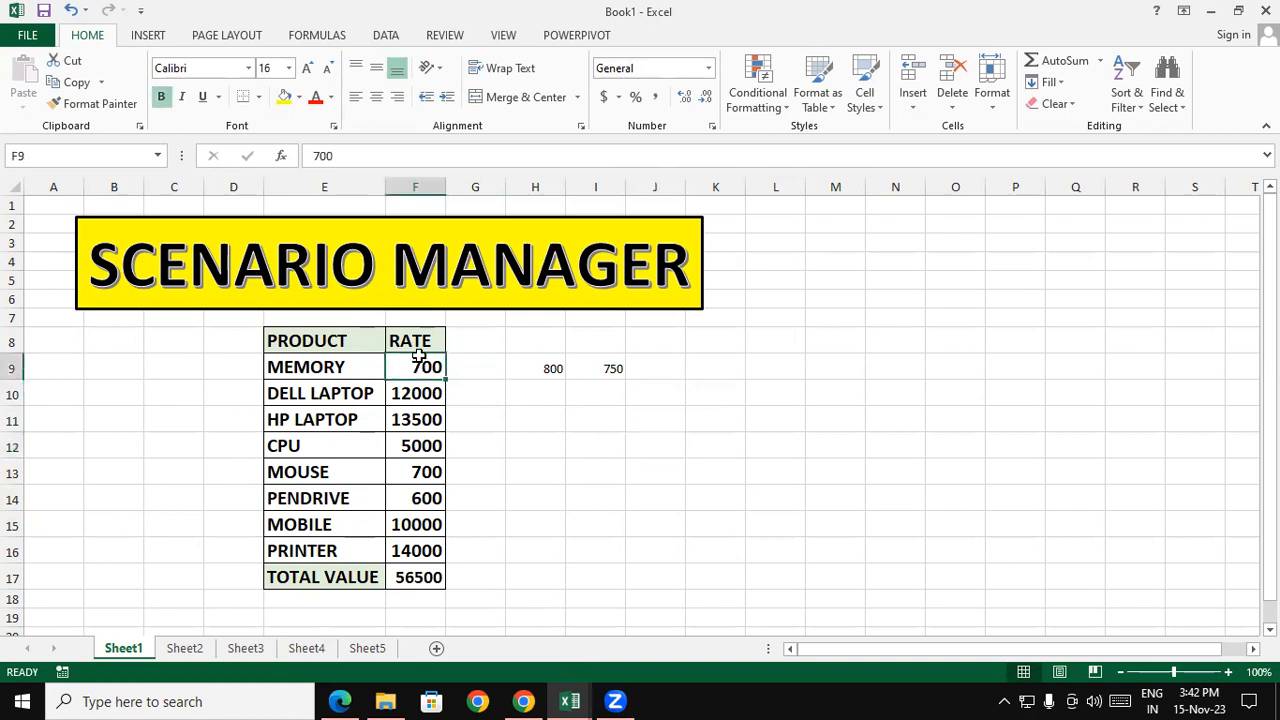
click(527, 368)
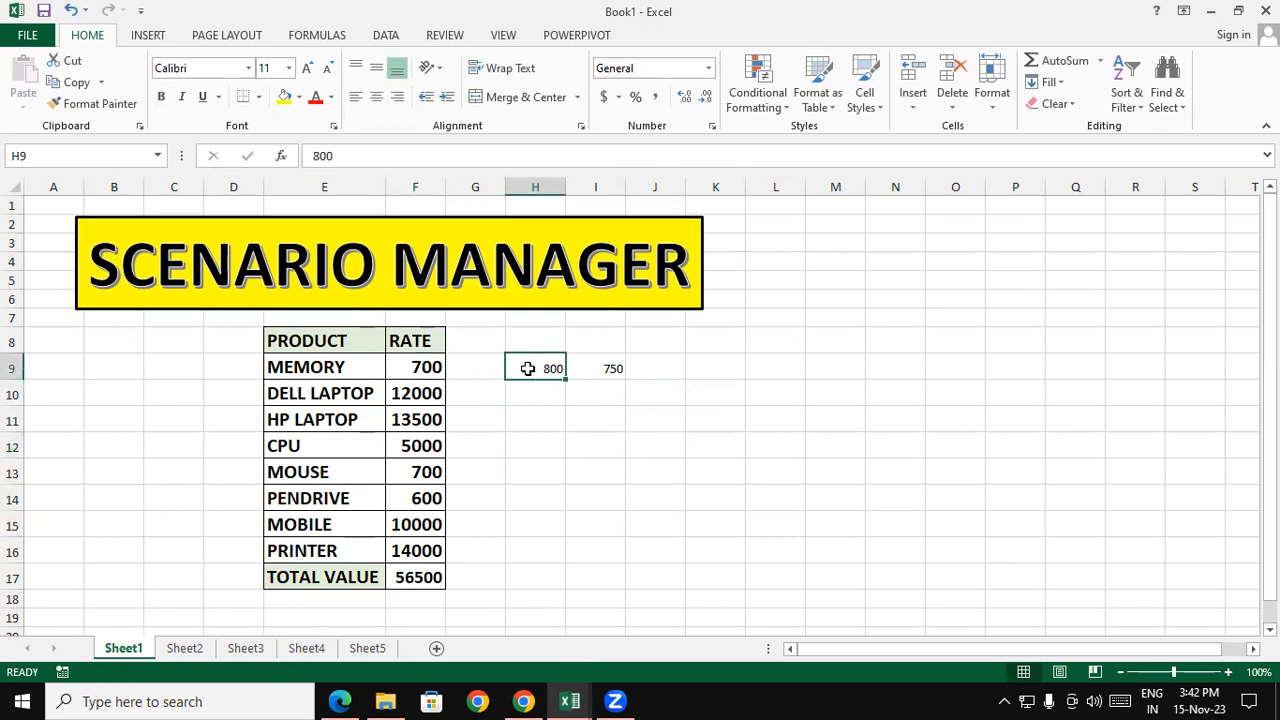
click(590, 368)
click(595, 414)
click(606, 365)
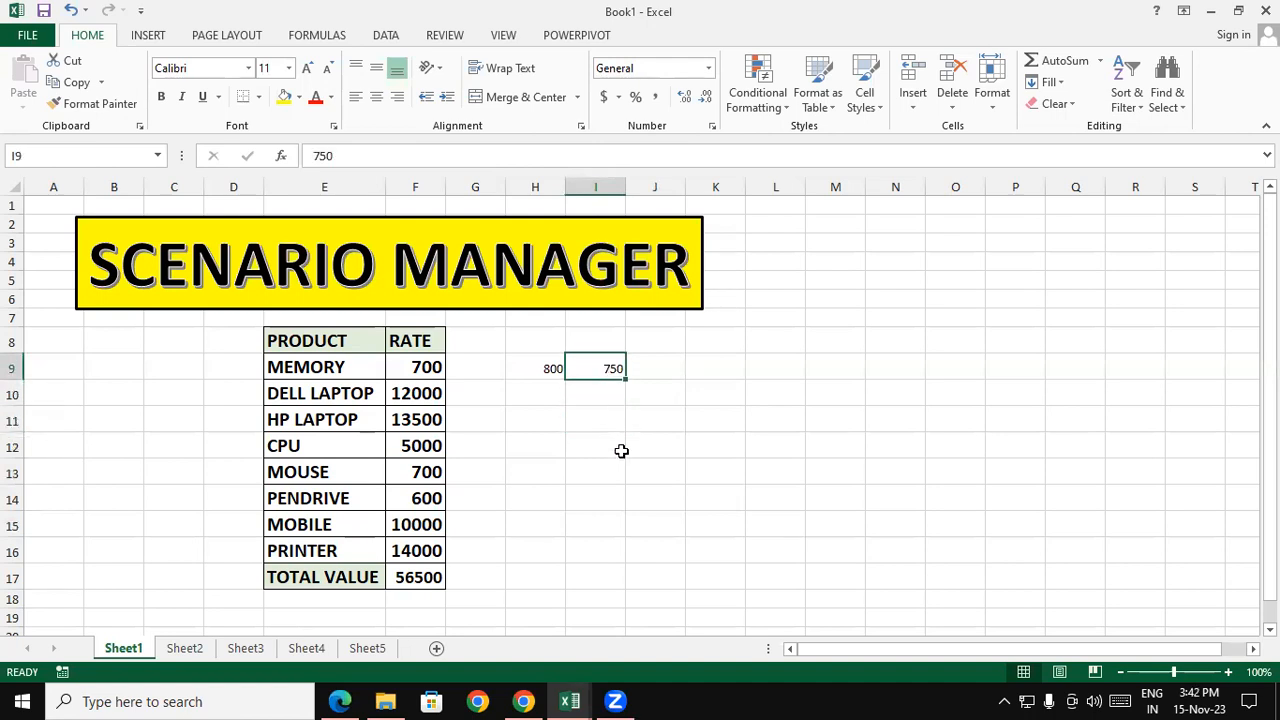
click(621, 451)
click(608, 367)
click(730, 417)
Clear the contents of cells H8:J12, including the alternative MEMORY rates.
drag(546, 337, 654, 434)
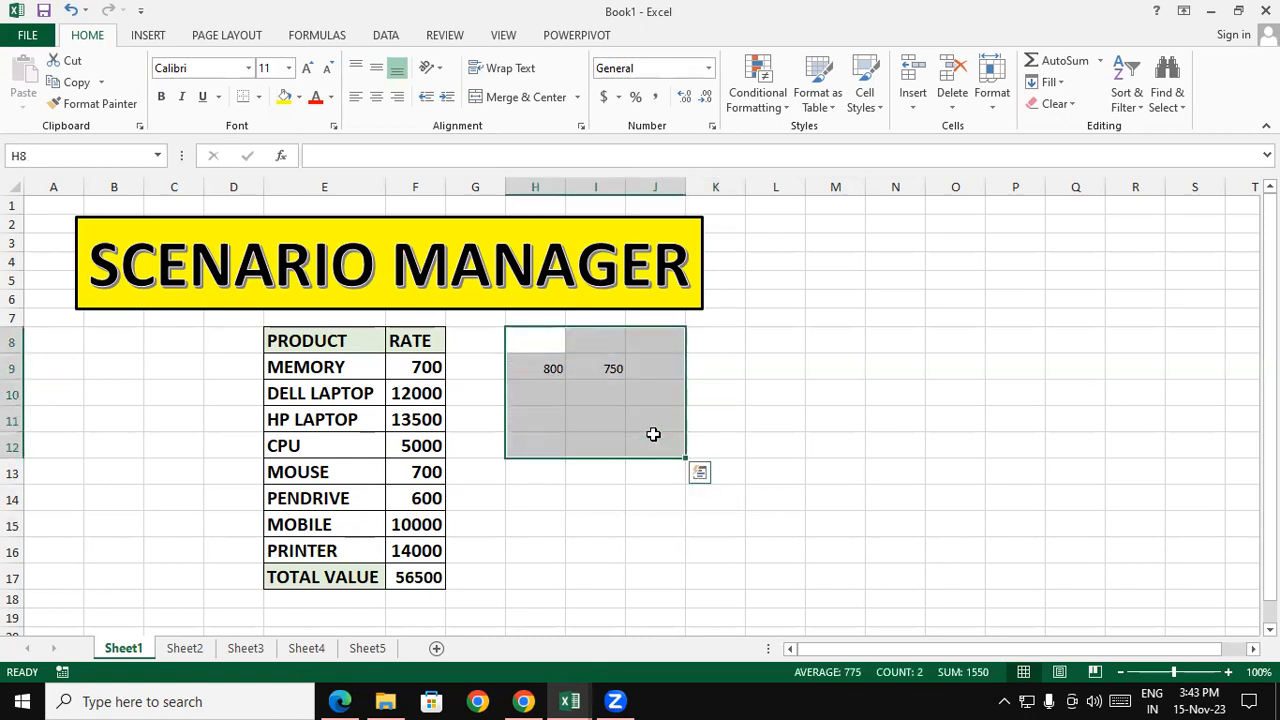
key(Delete)
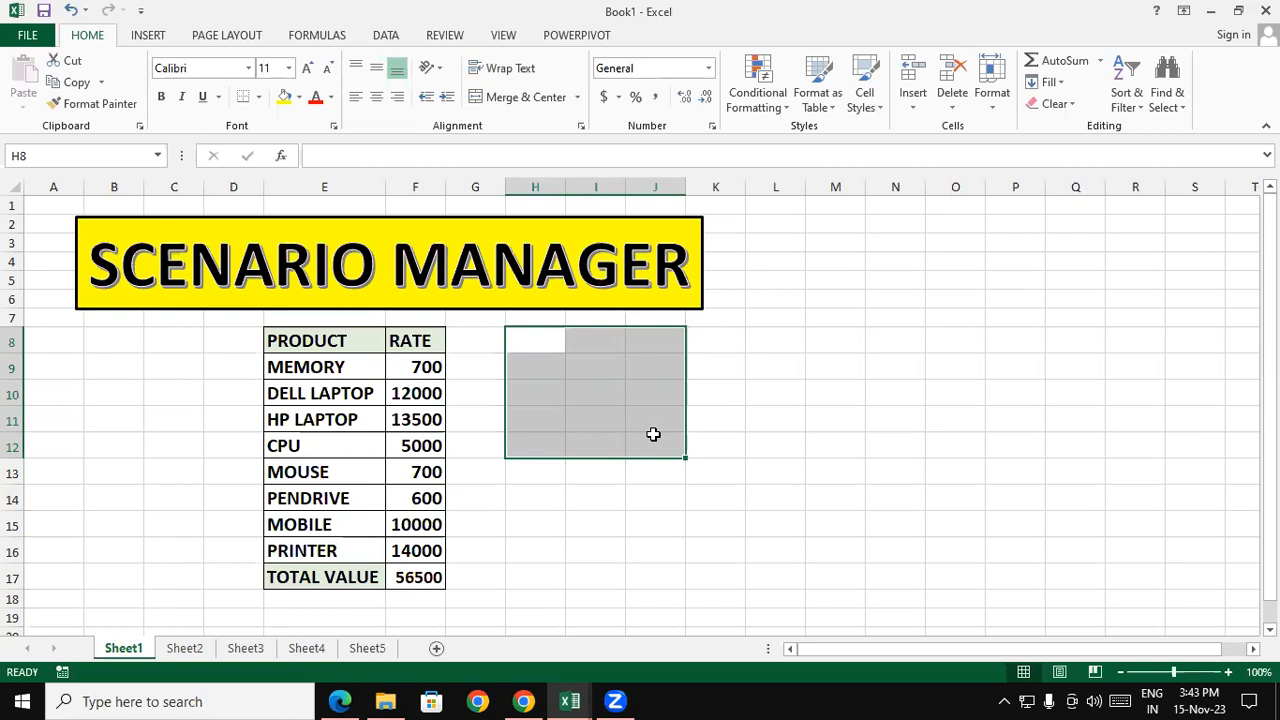
click(731, 517)
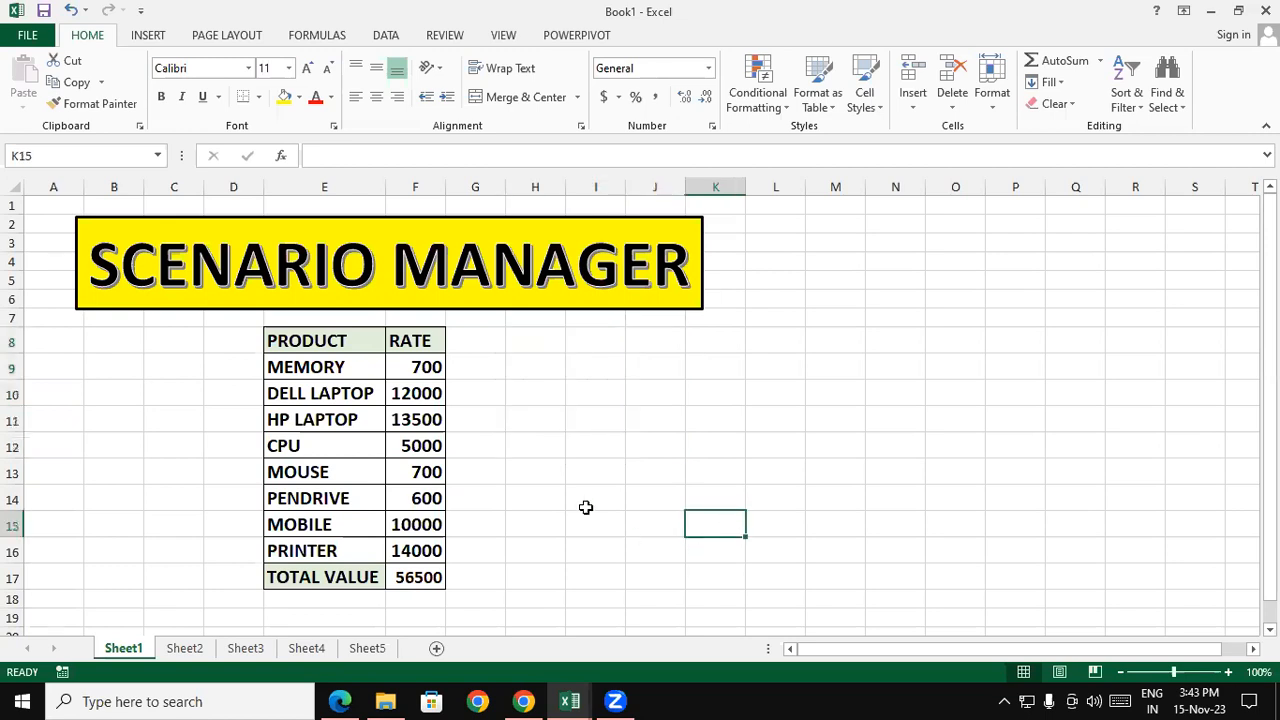
Examine the table's product entries and their rates for MEMORY, DELL LAPTOP and HP LAPTOP.
drag(346, 342, 432, 588)
click(659, 488)
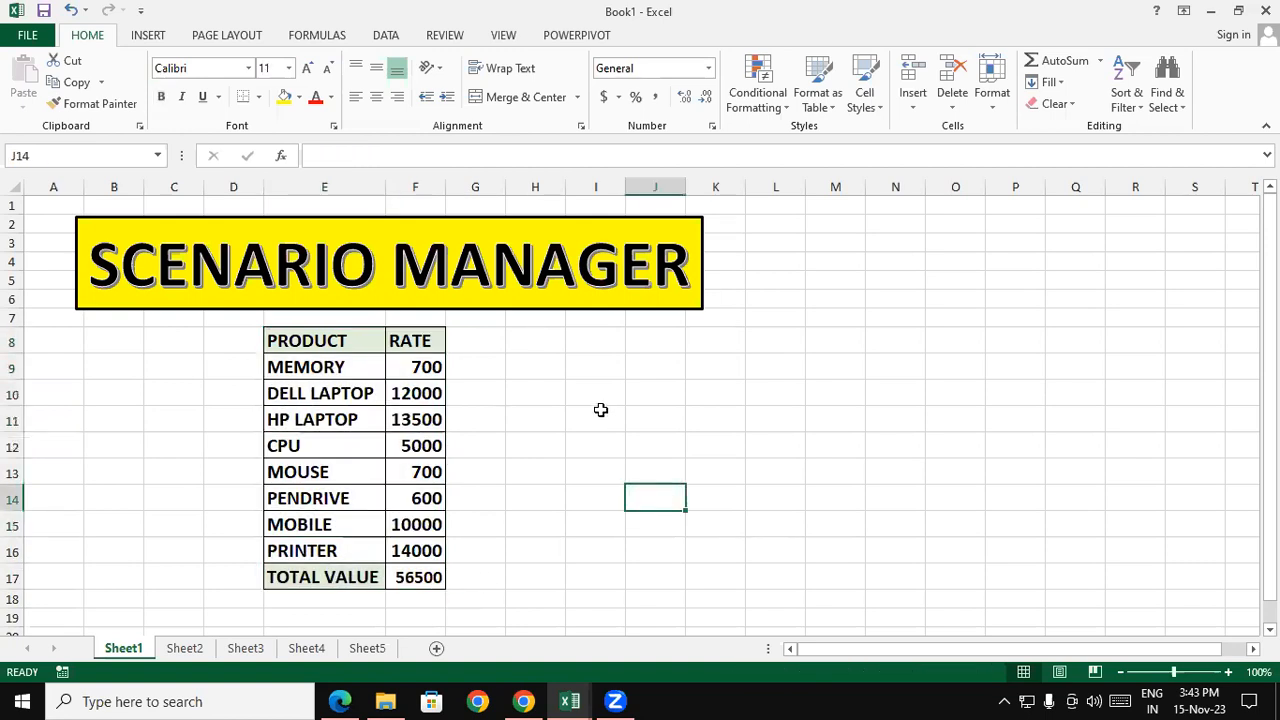
click(334, 365)
click(425, 369)
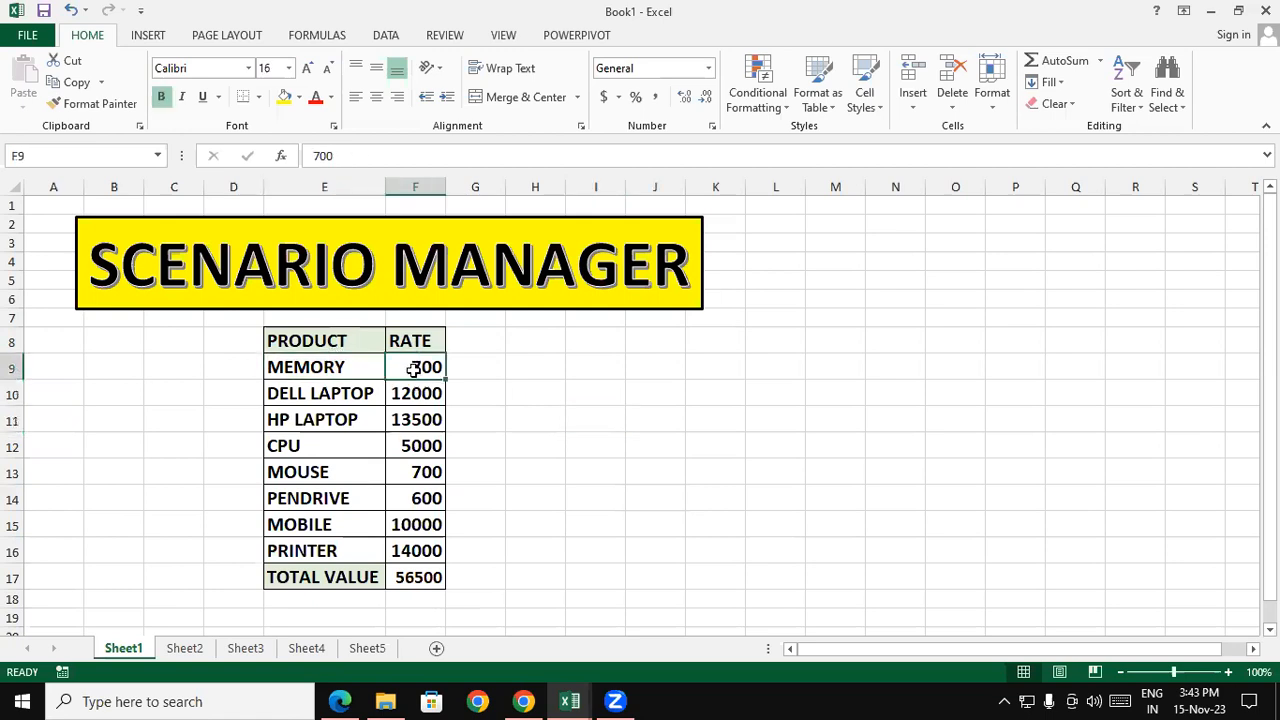
click(343, 395)
click(404, 393)
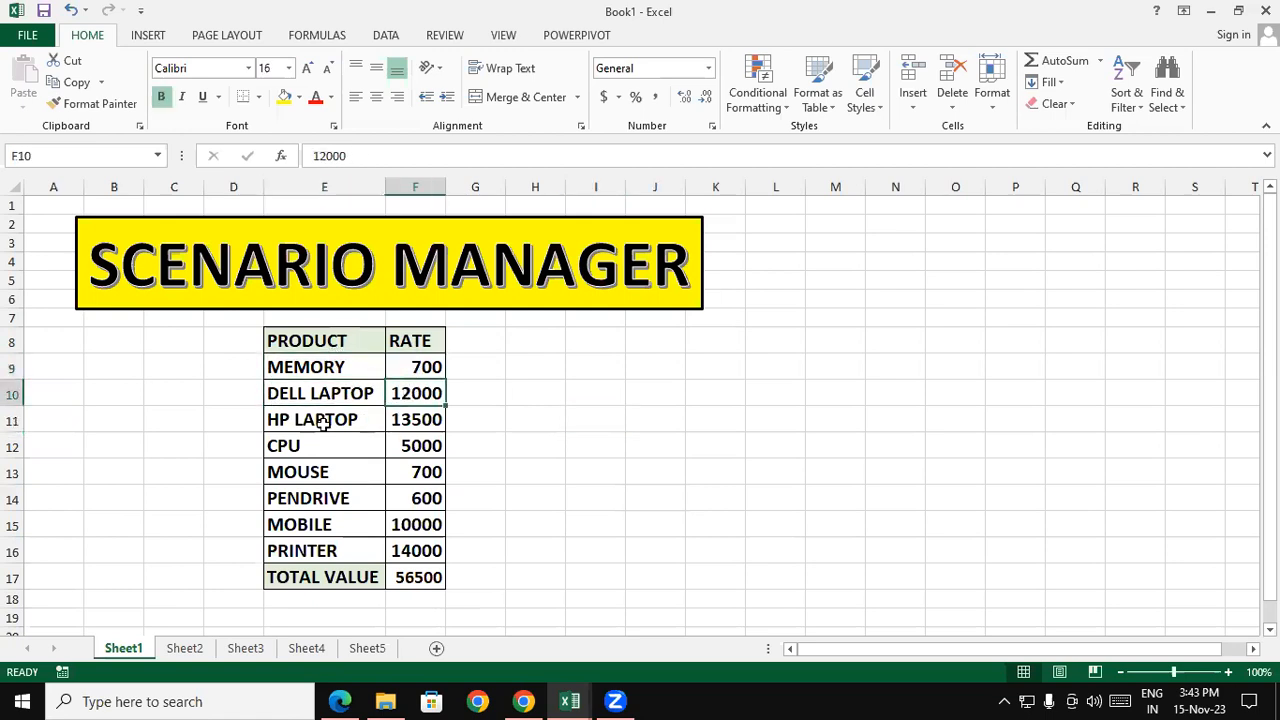
click(318, 420)
click(414, 418)
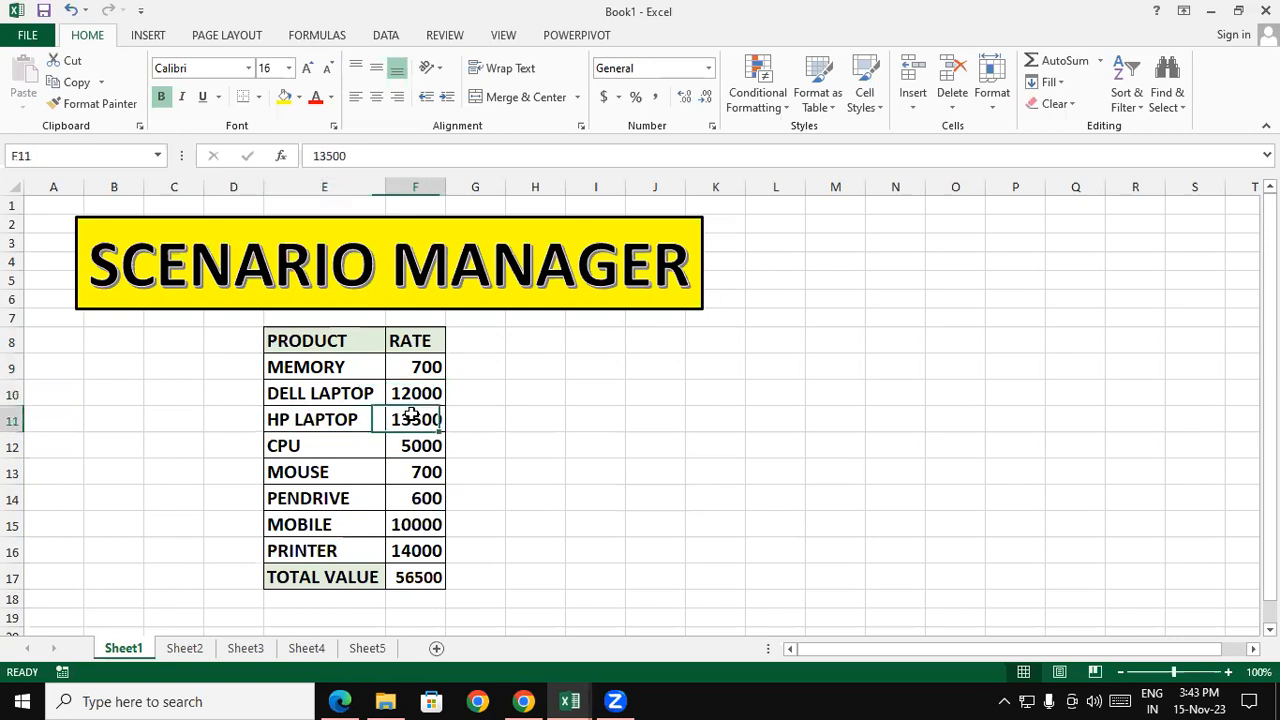
click(566, 466)
drag(323, 338, 419, 575)
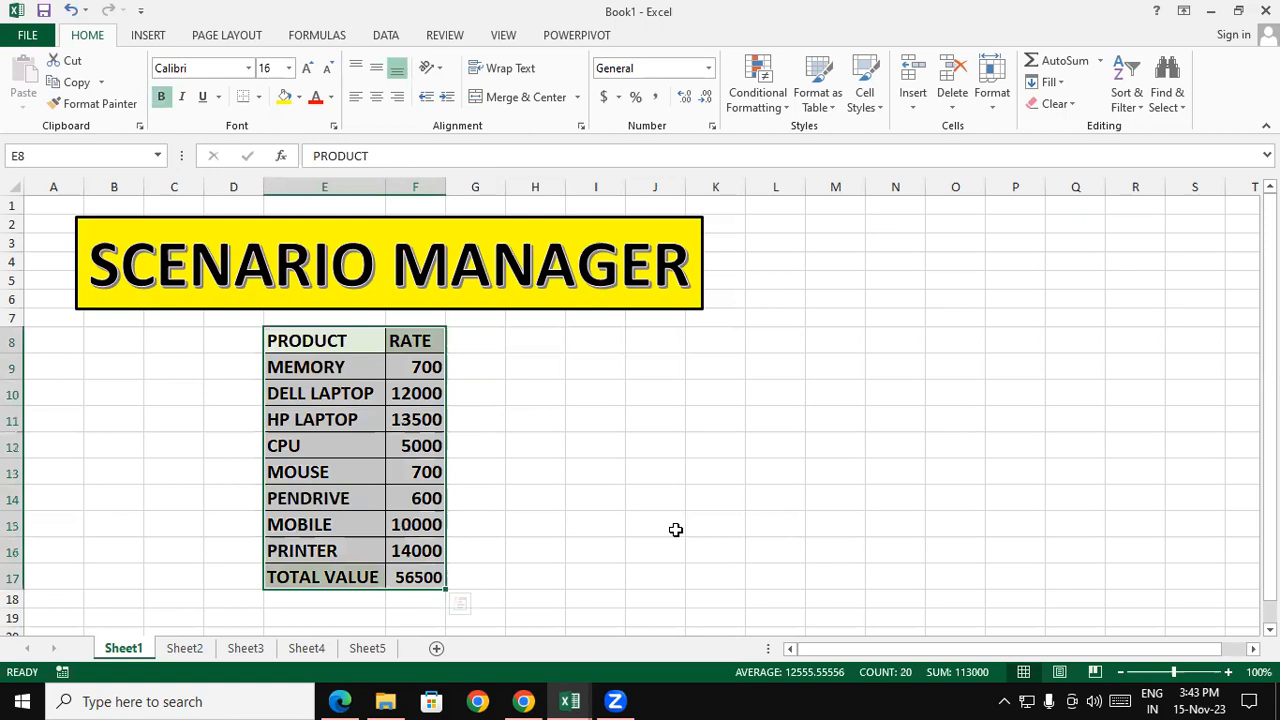
click(650, 530)
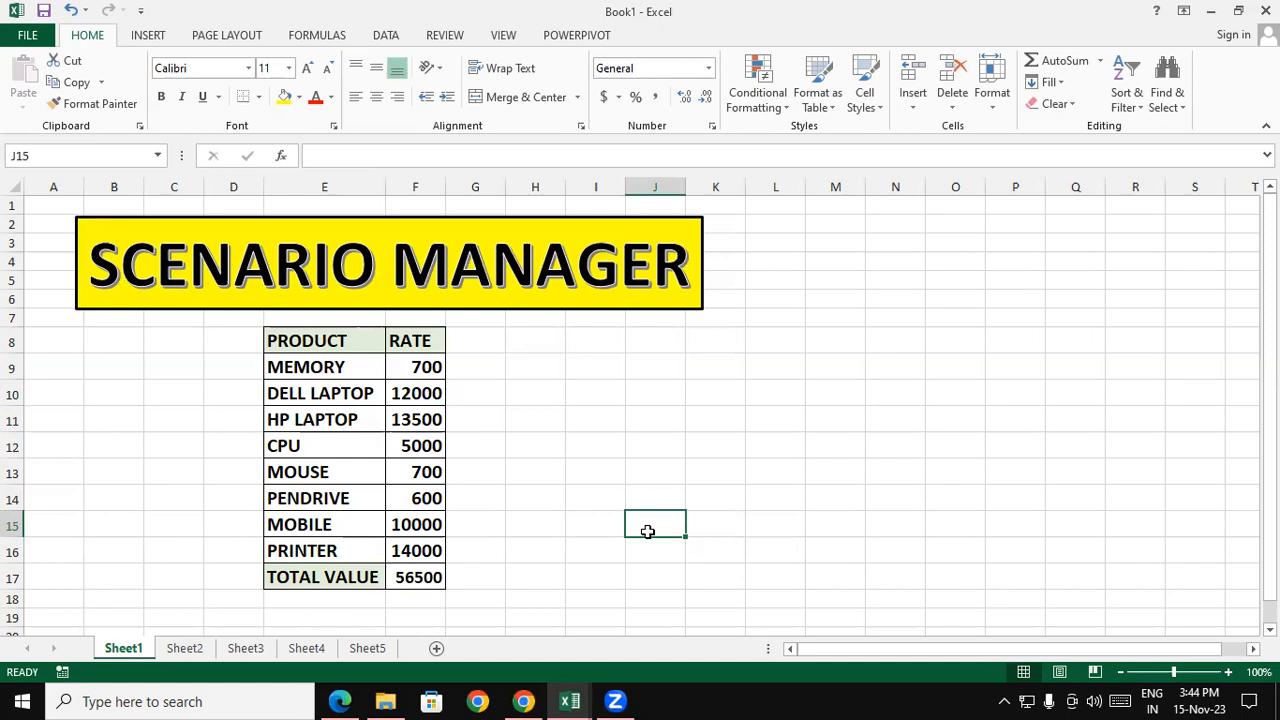
Inspect the formula behind the TOTAL VALUE amount in cell F17.
click(598, 398)
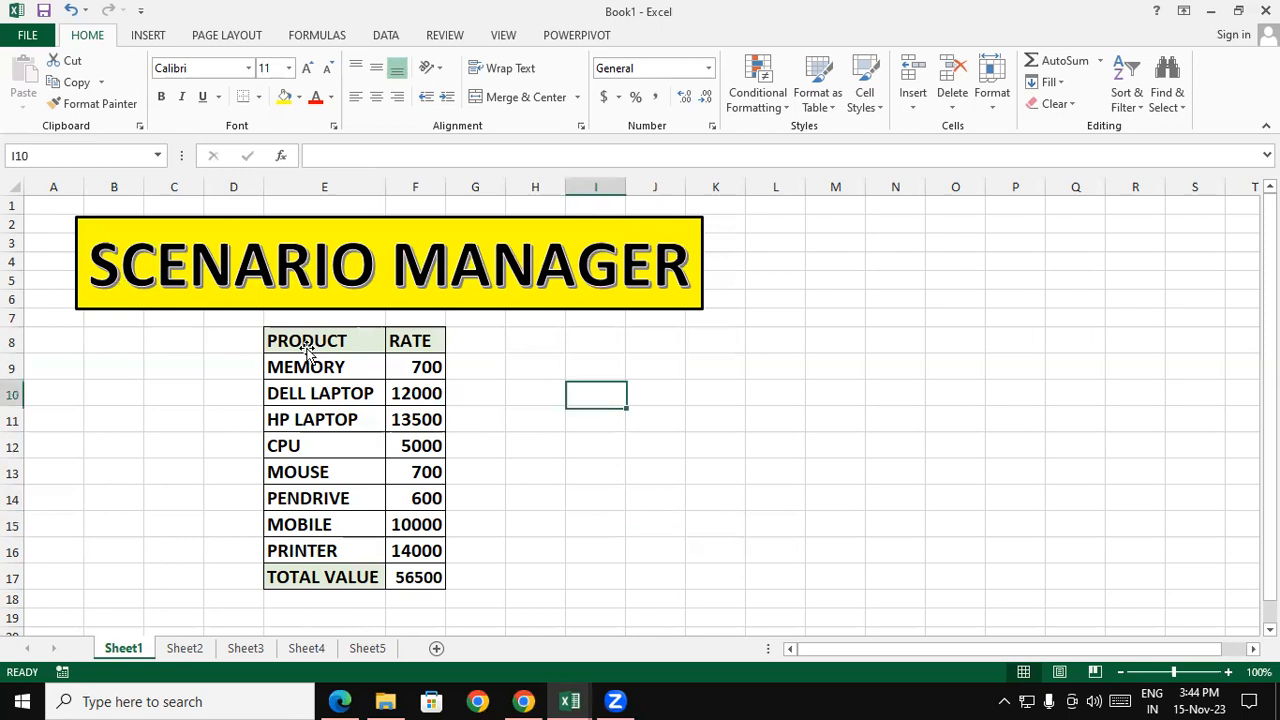
click(292, 320)
click(433, 364)
click(554, 394)
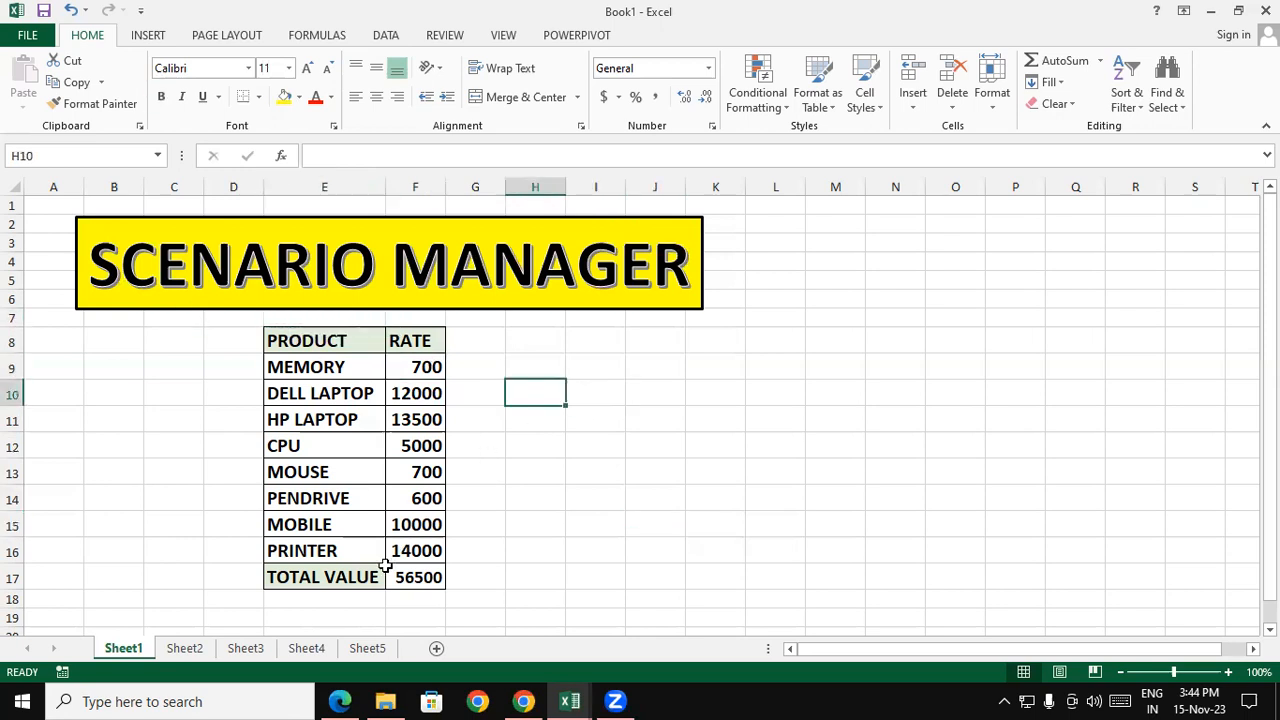
click(411, 577)
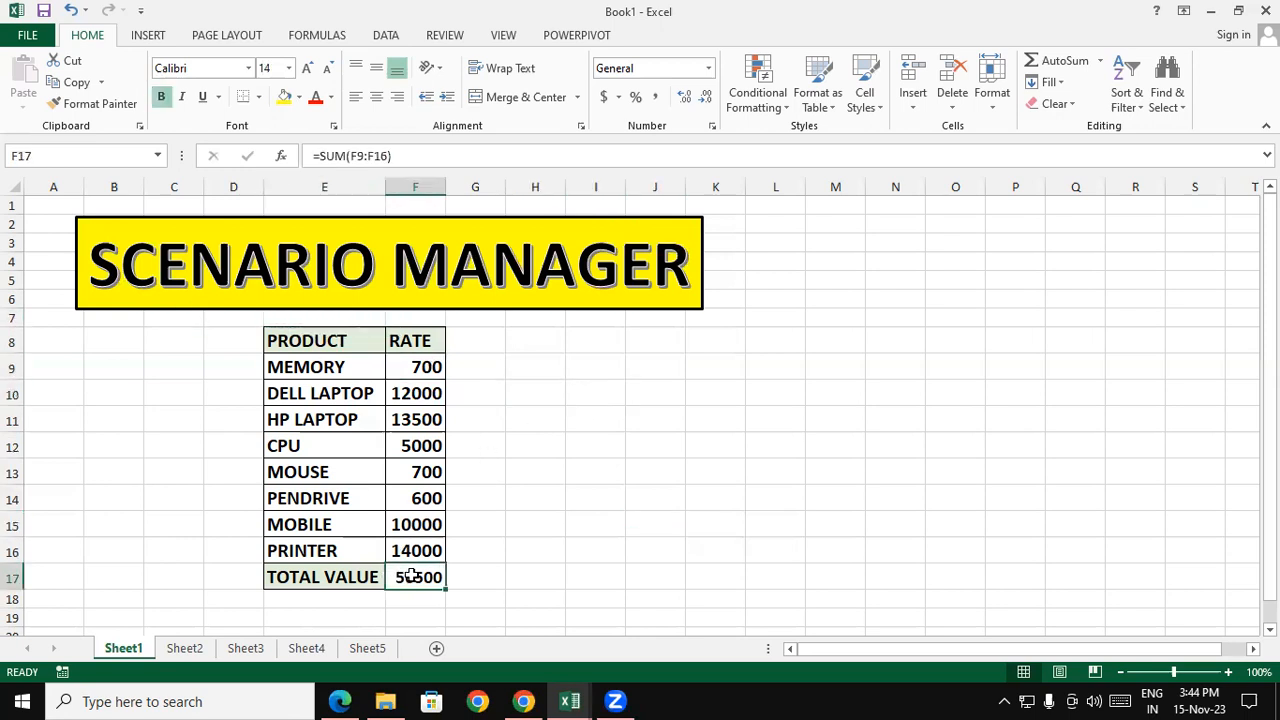
click(562, 599)
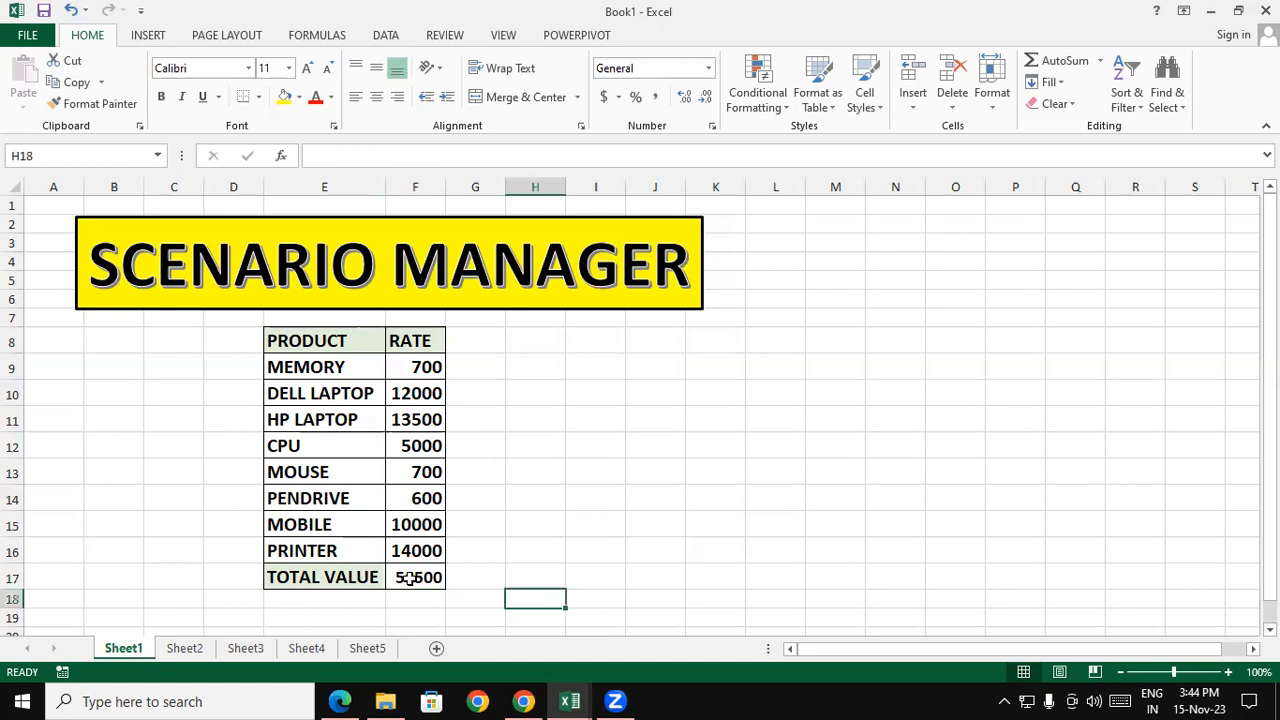
Check how the TOTAL VALUE cell F17 sums the rates in the product table.
click(410, 577)
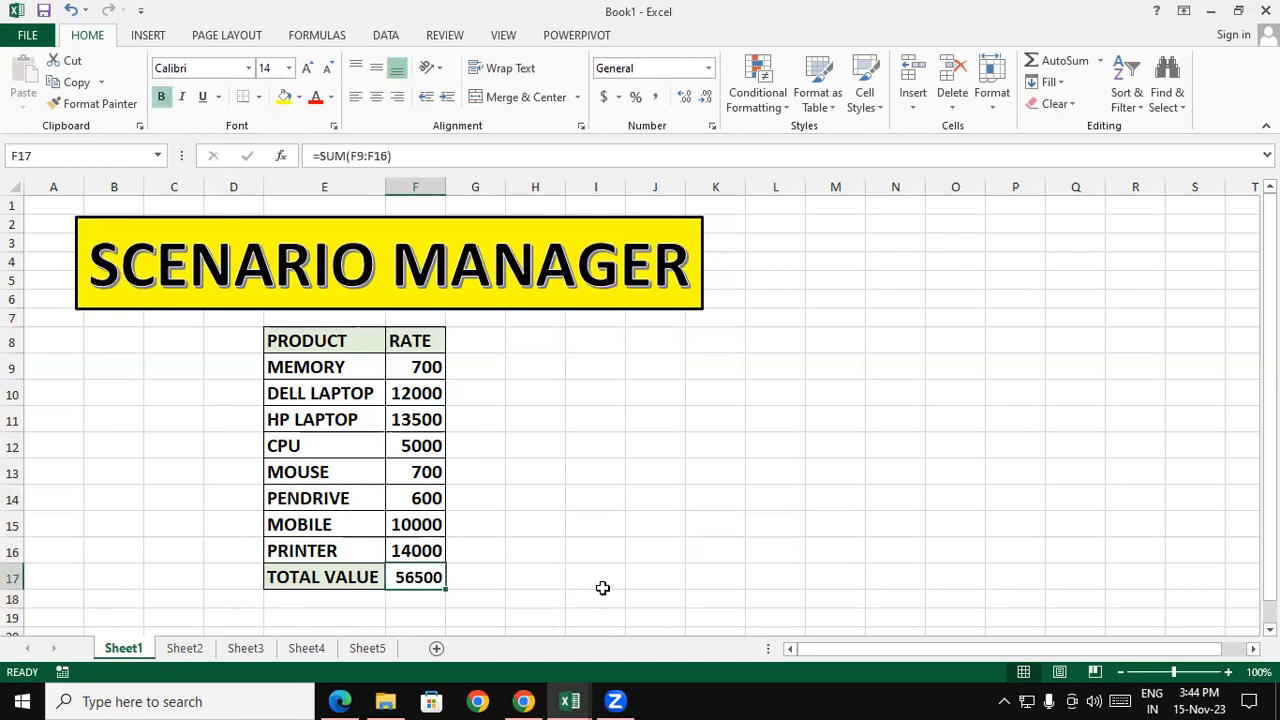
click(602, 588)
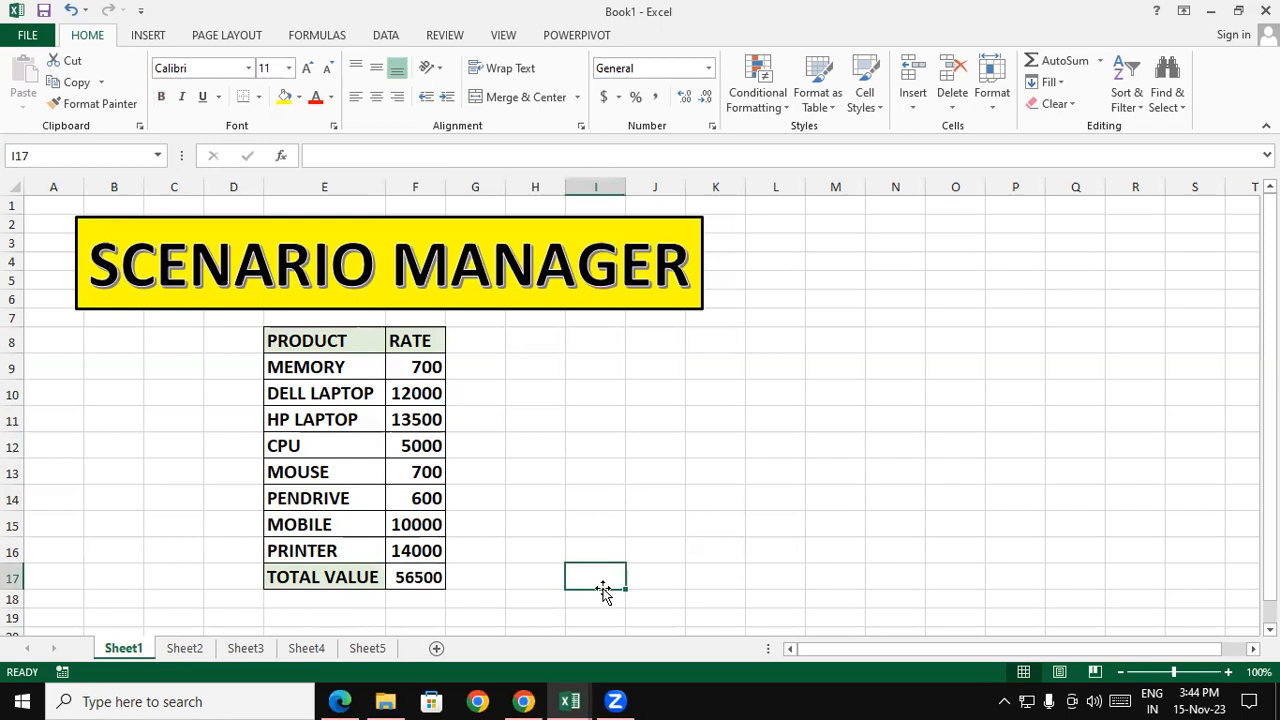
click(957, 501)
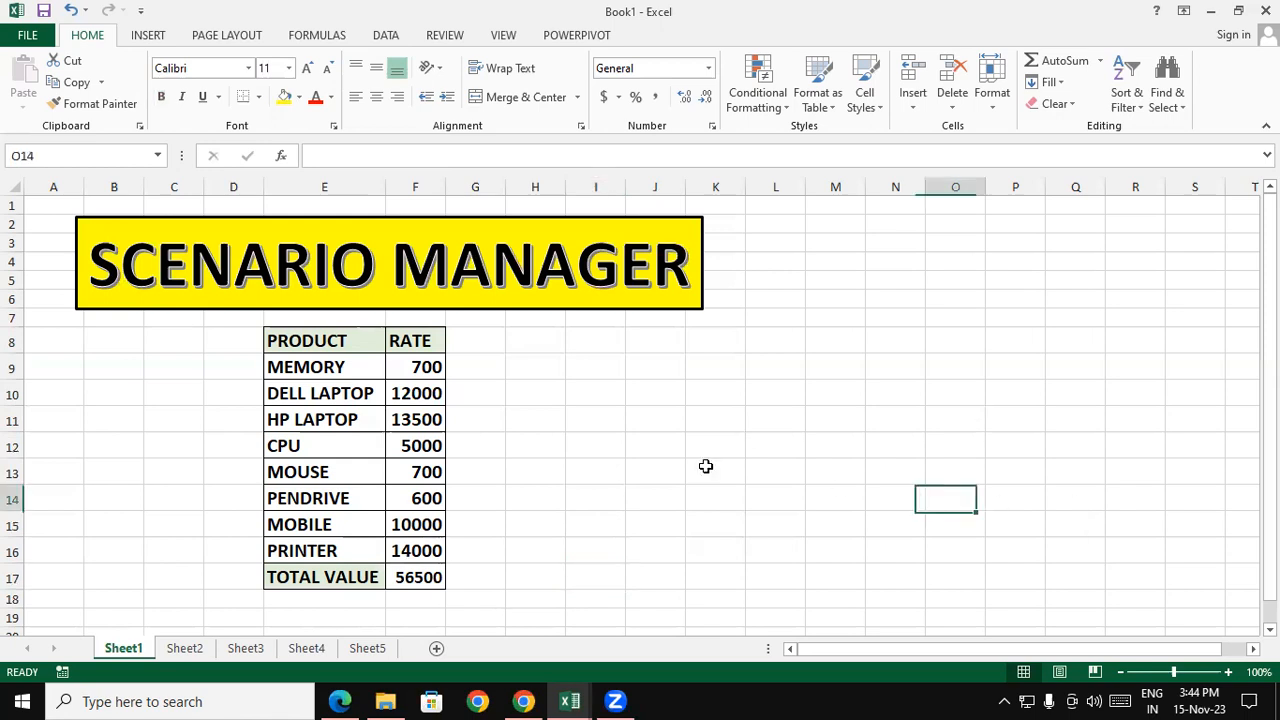
drag(309, 338, 418, 577)
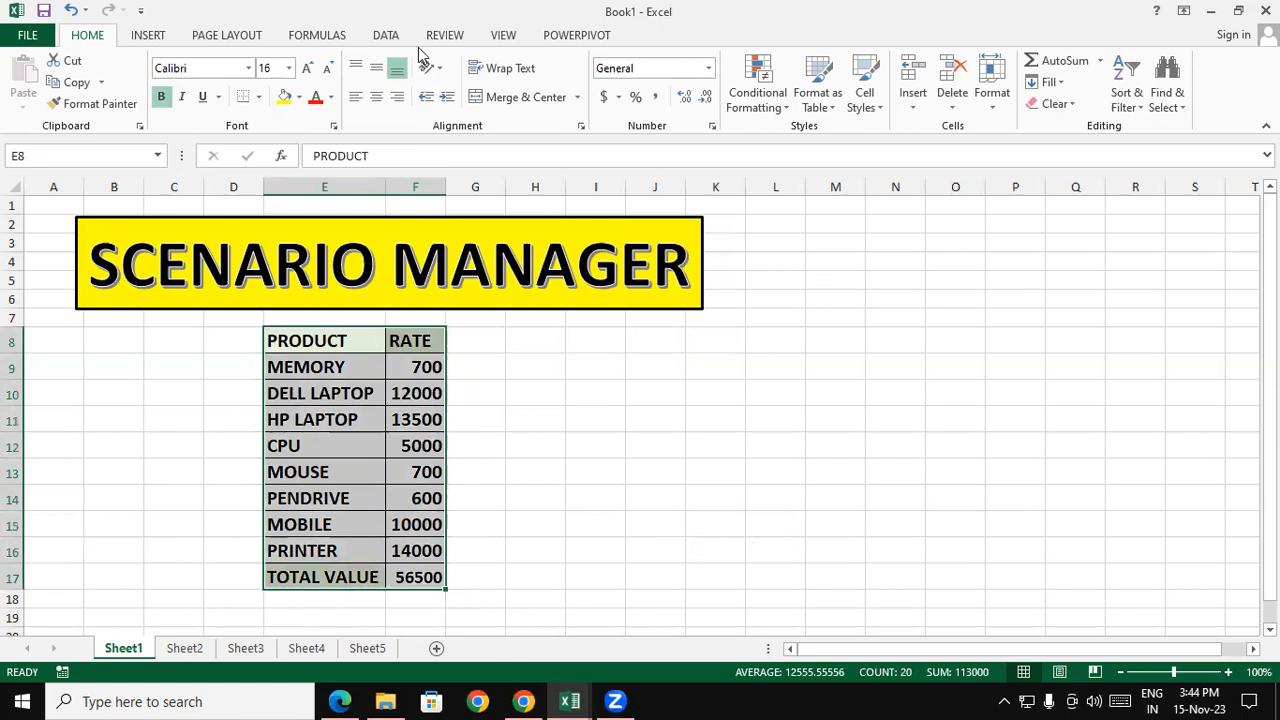
click(384, 35)
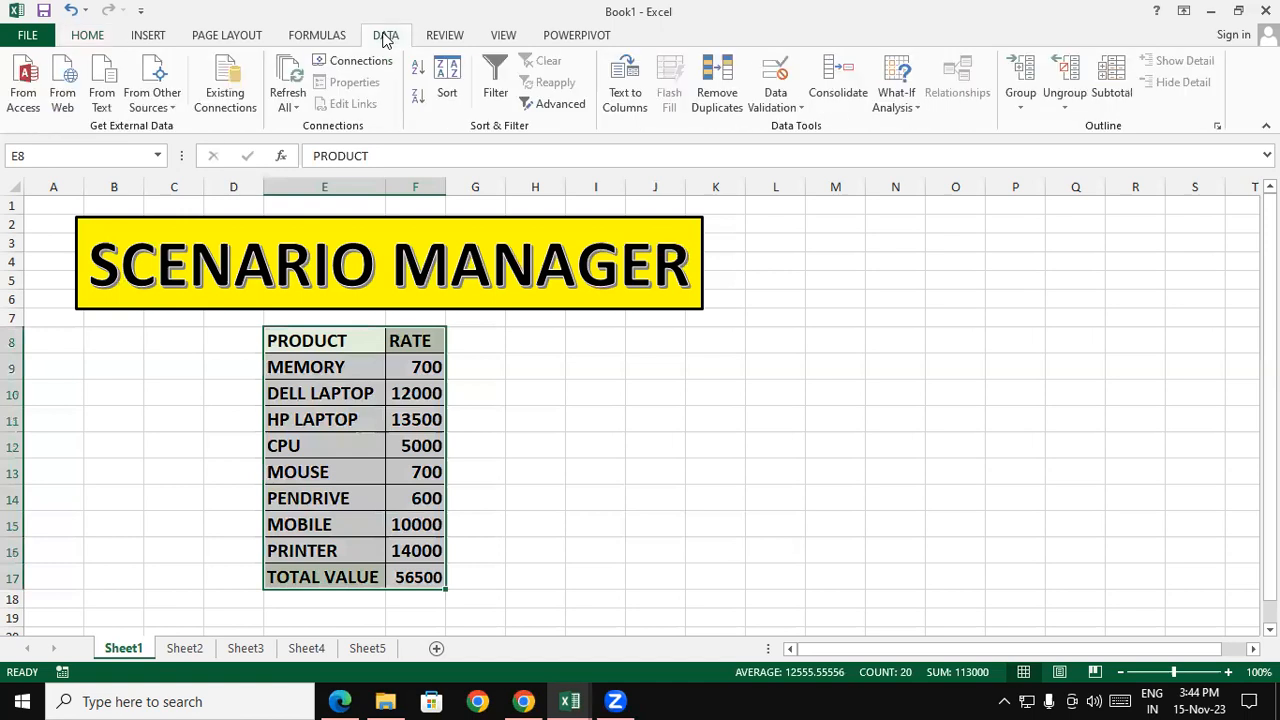
click(897, 105)
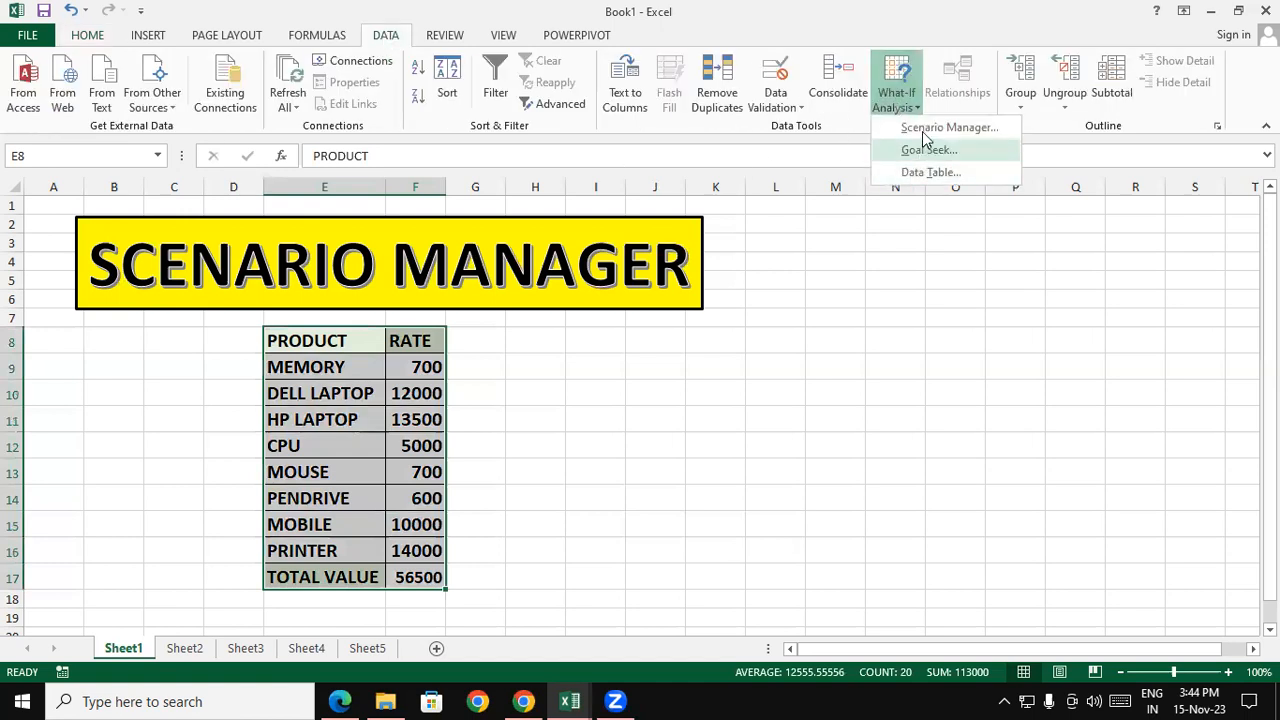
click(921, 129)
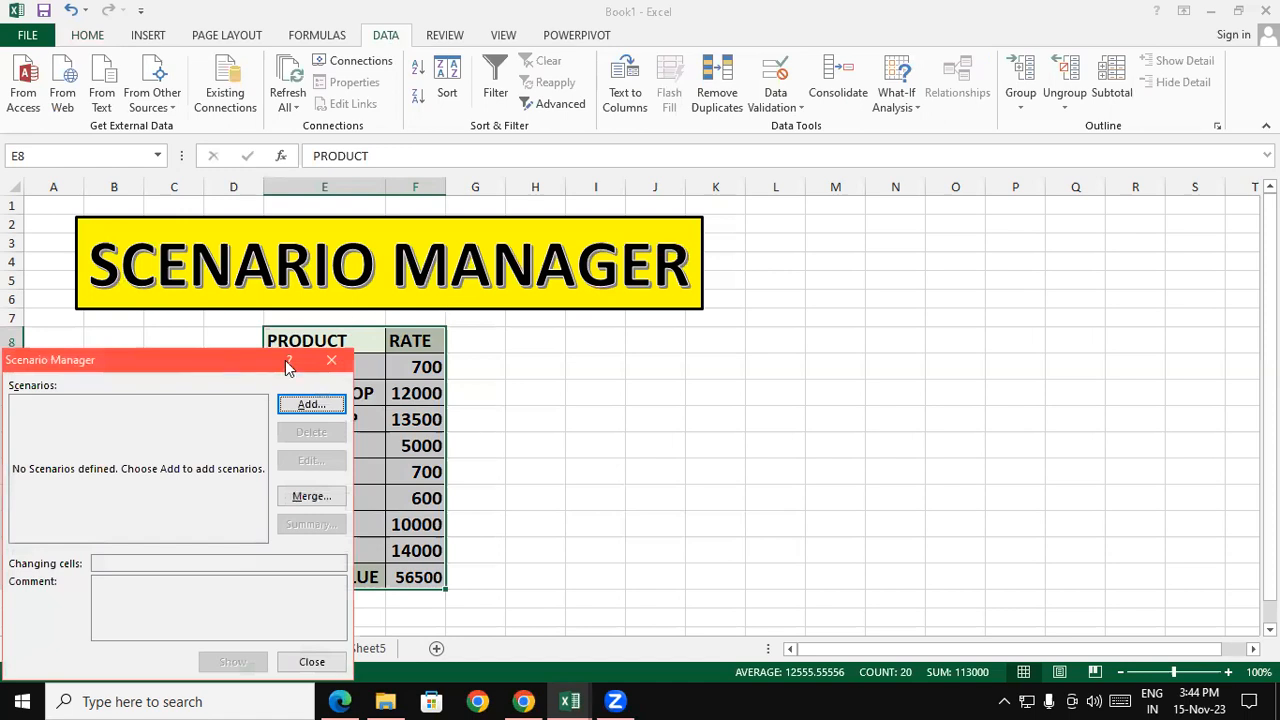
drag(287, 365, 943, 333)
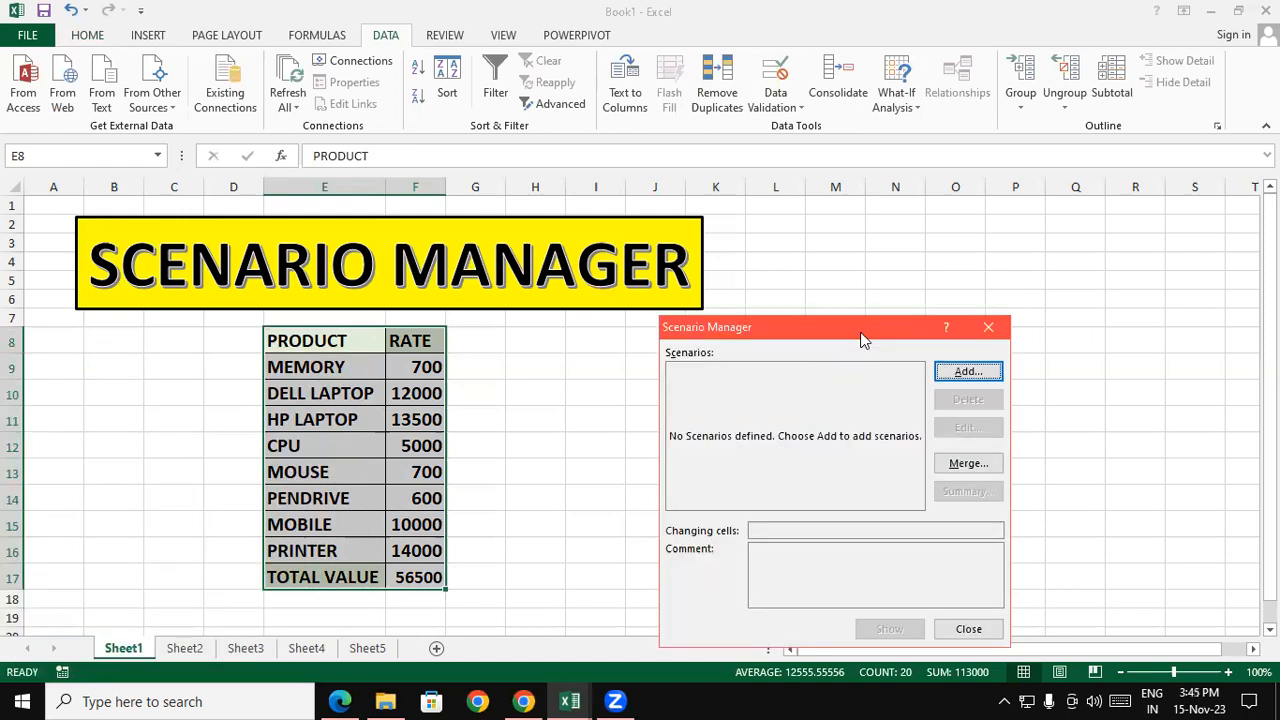
drag(862, 340, 884, 232)
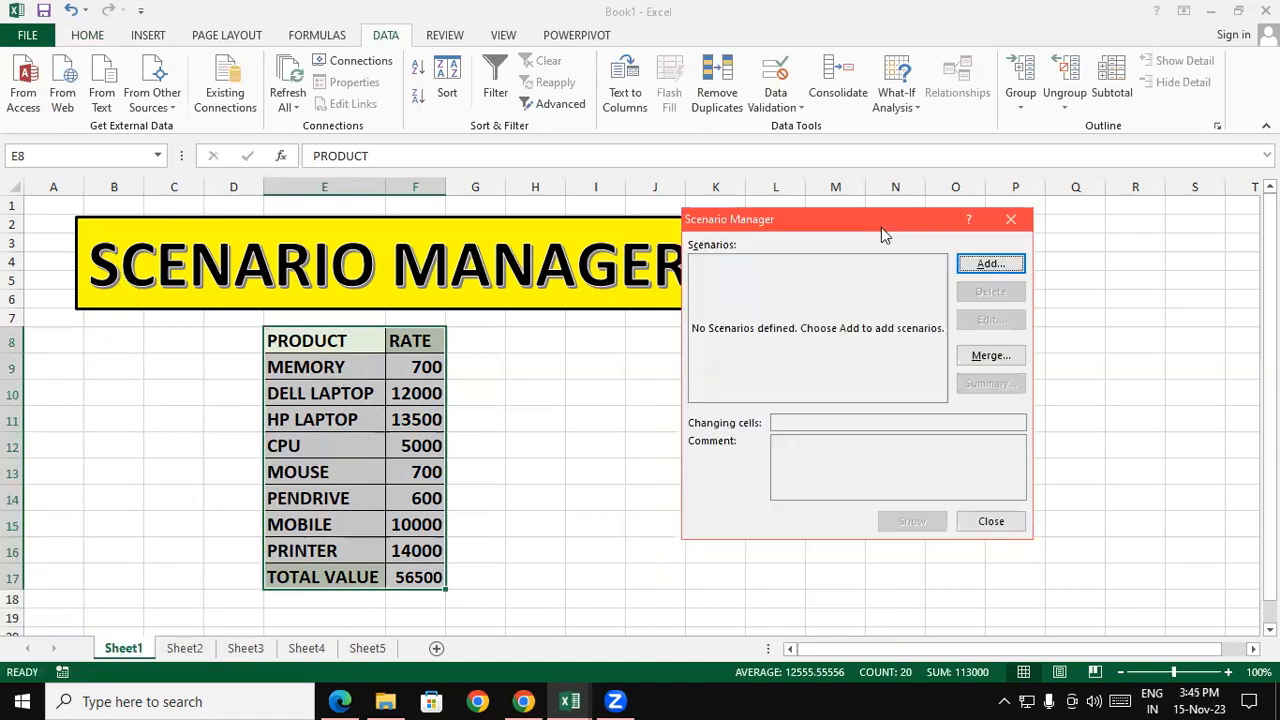
click(991, 265)
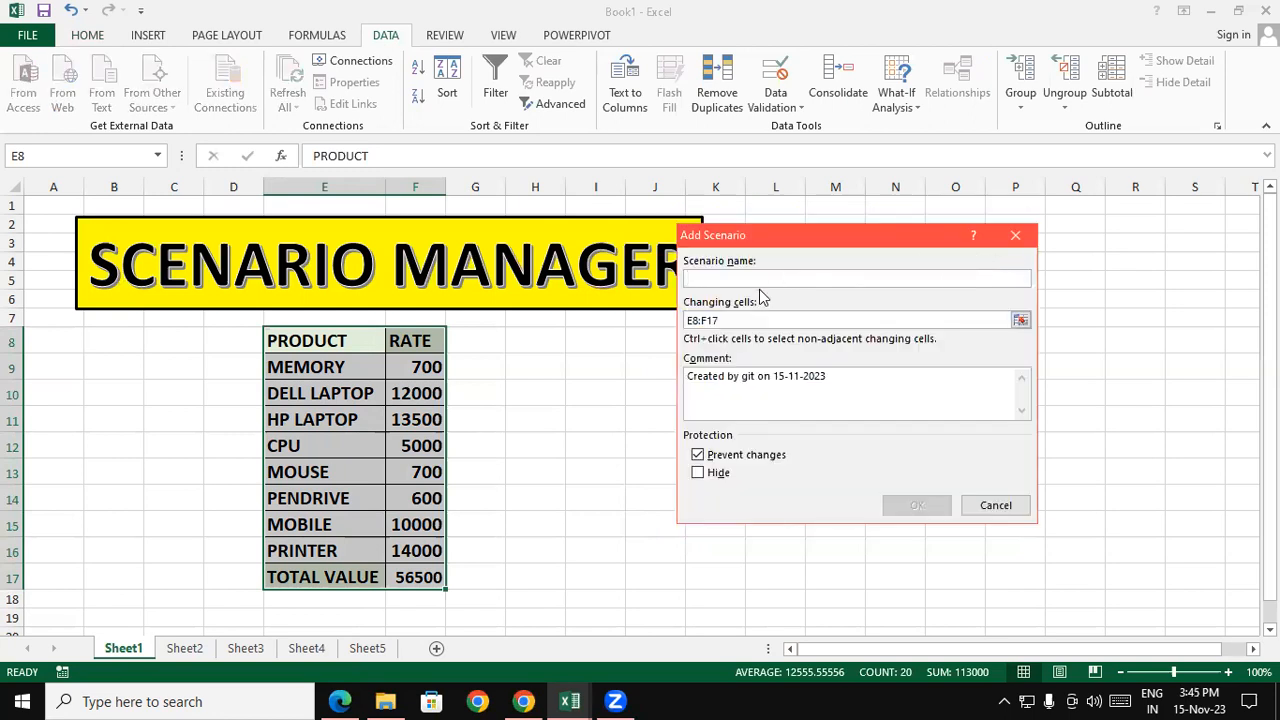
text(MAX)
click(916, 506)
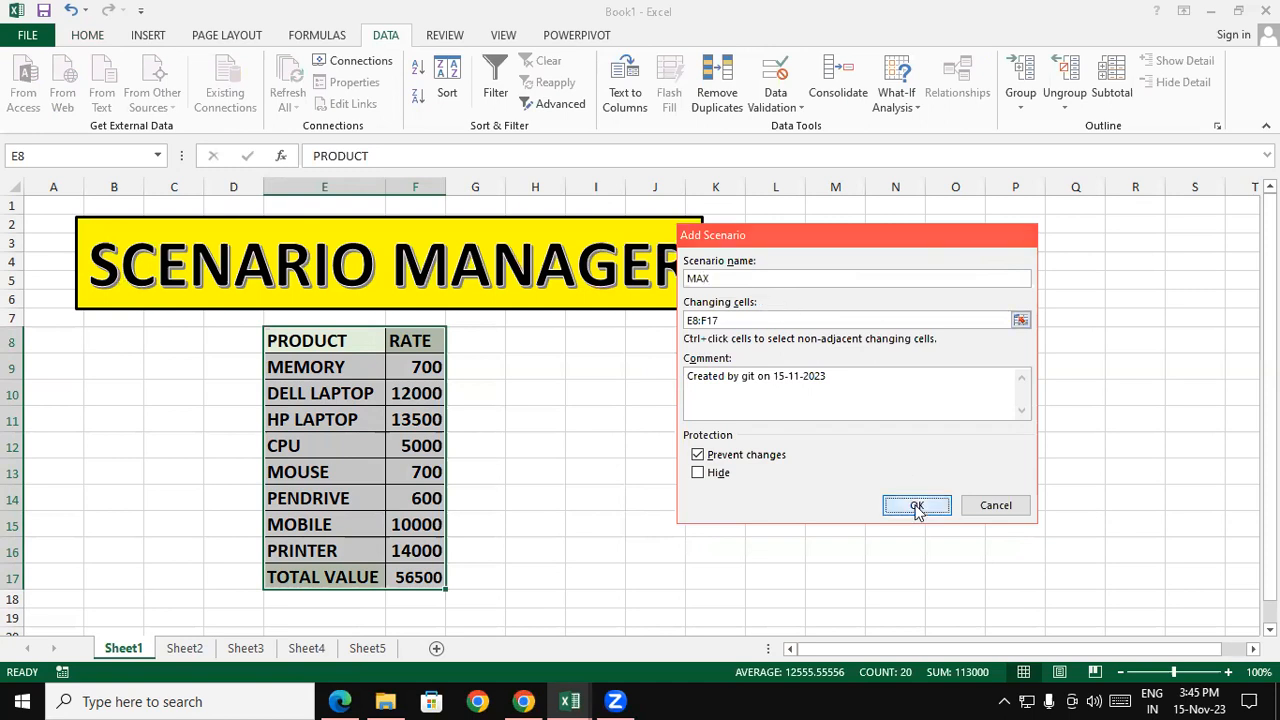
key(Return)
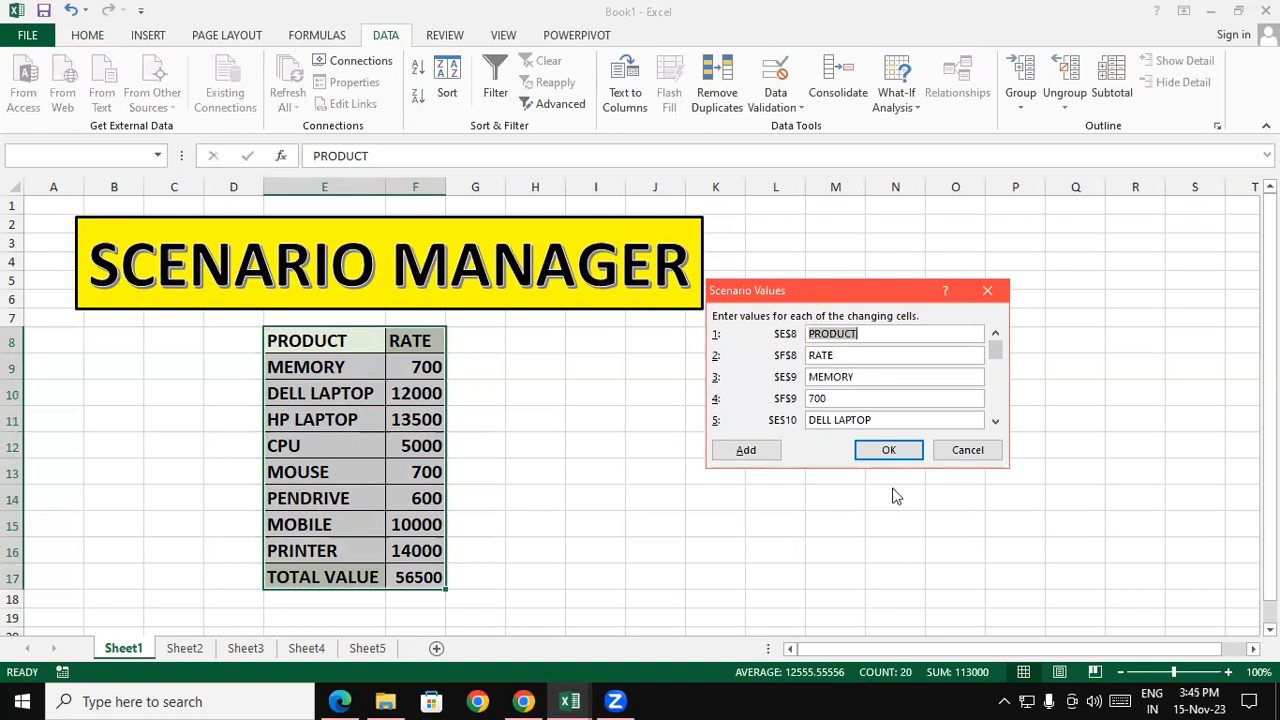
click(993, 299)
click(1007, 217)
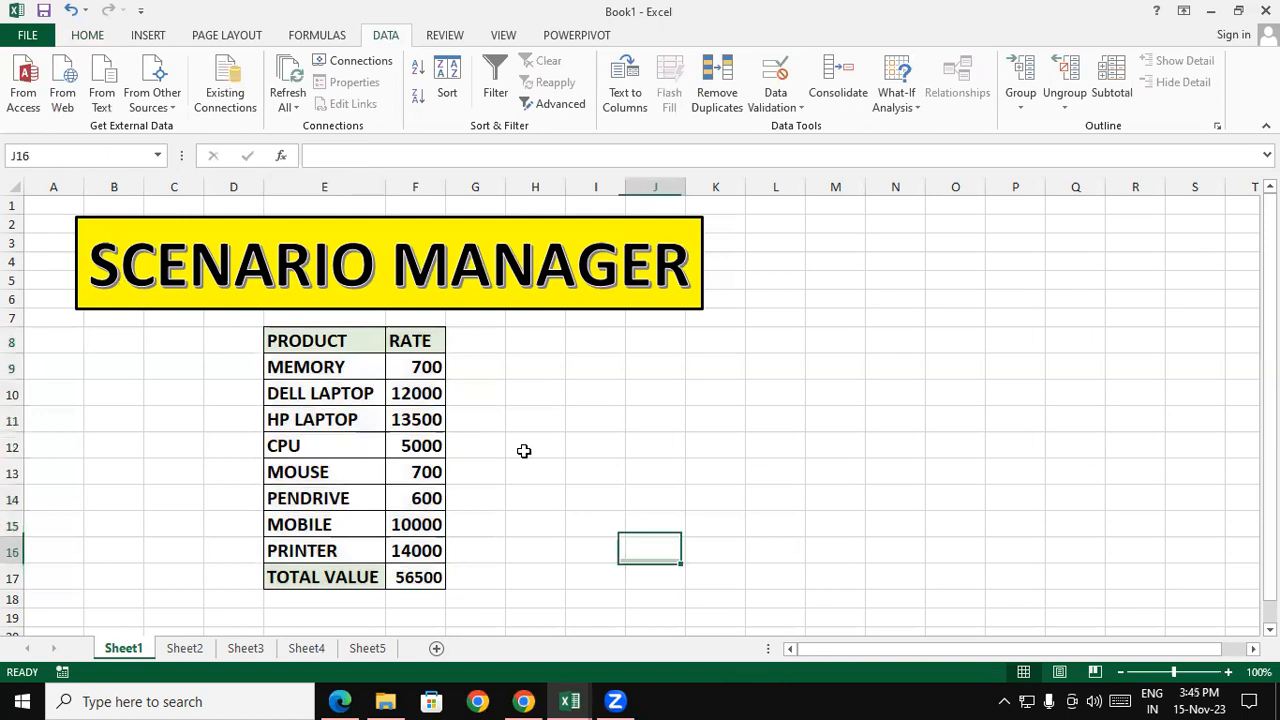
Add a scenario named MAX in Scenario Manager with the product rows E9:F16 as changing cells.
drag(294, 367, 417, 550)
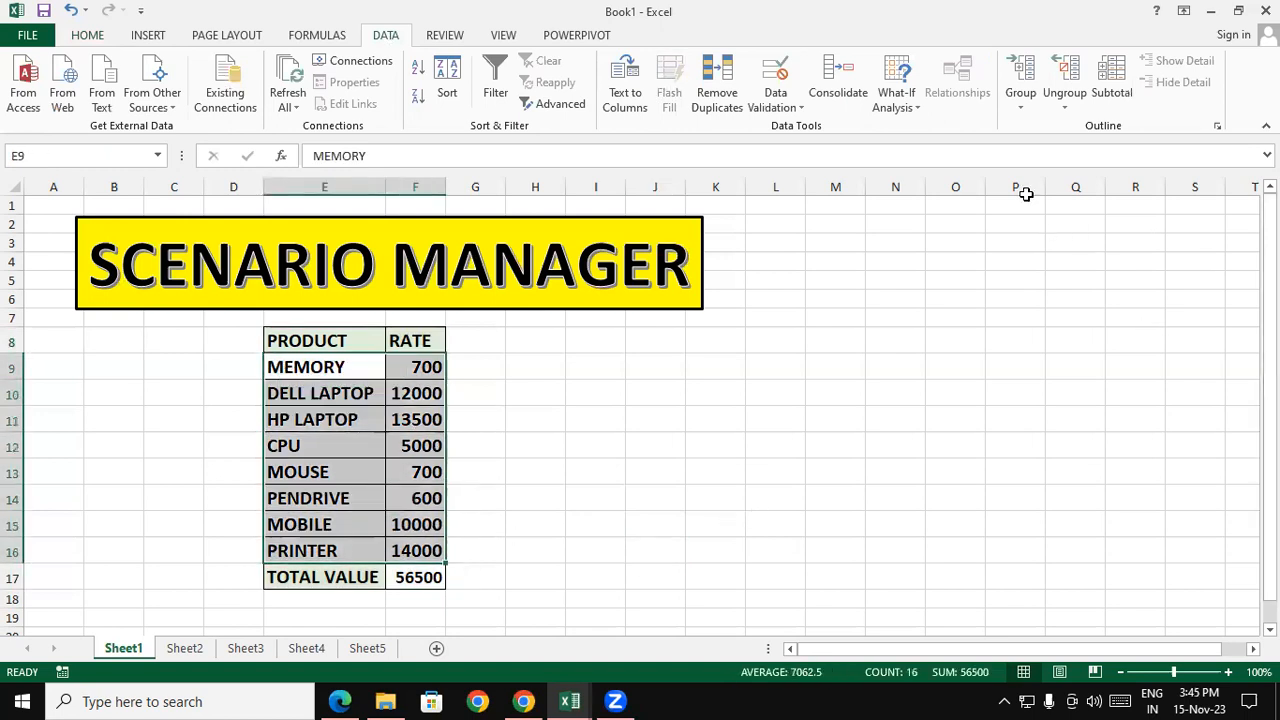
click(896, 100)
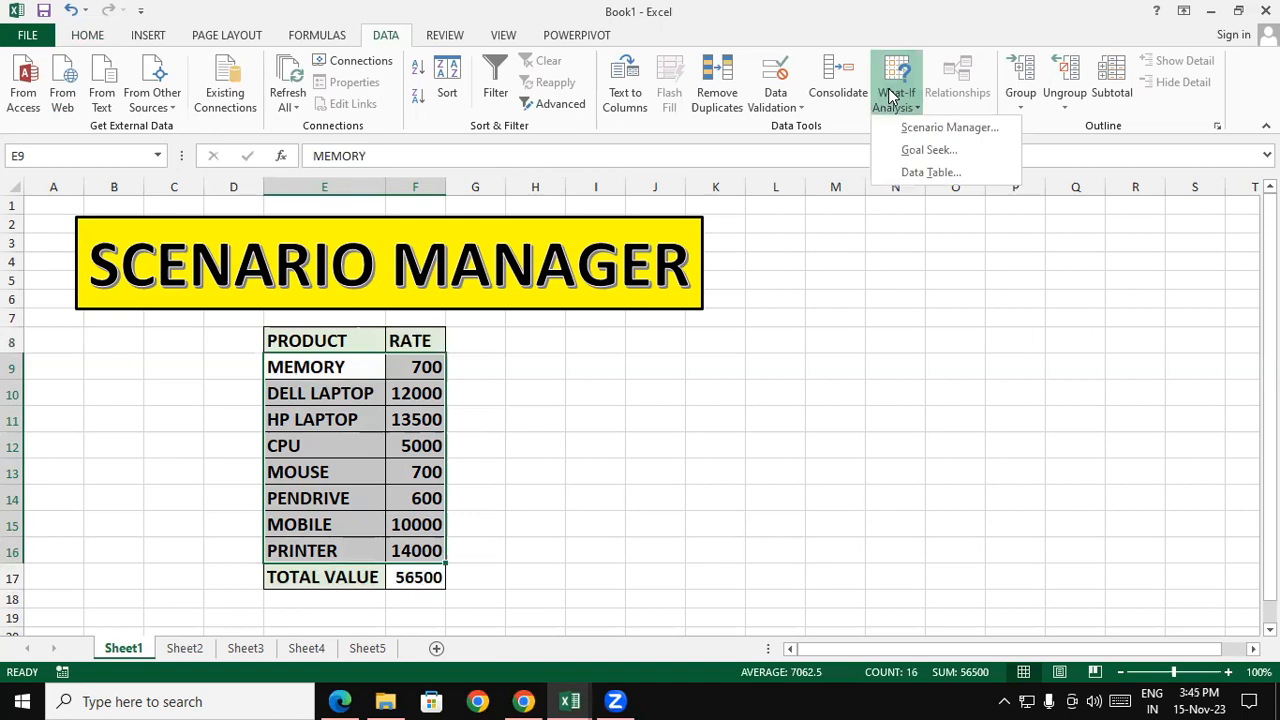
click(958, 130)
click(985, 265)
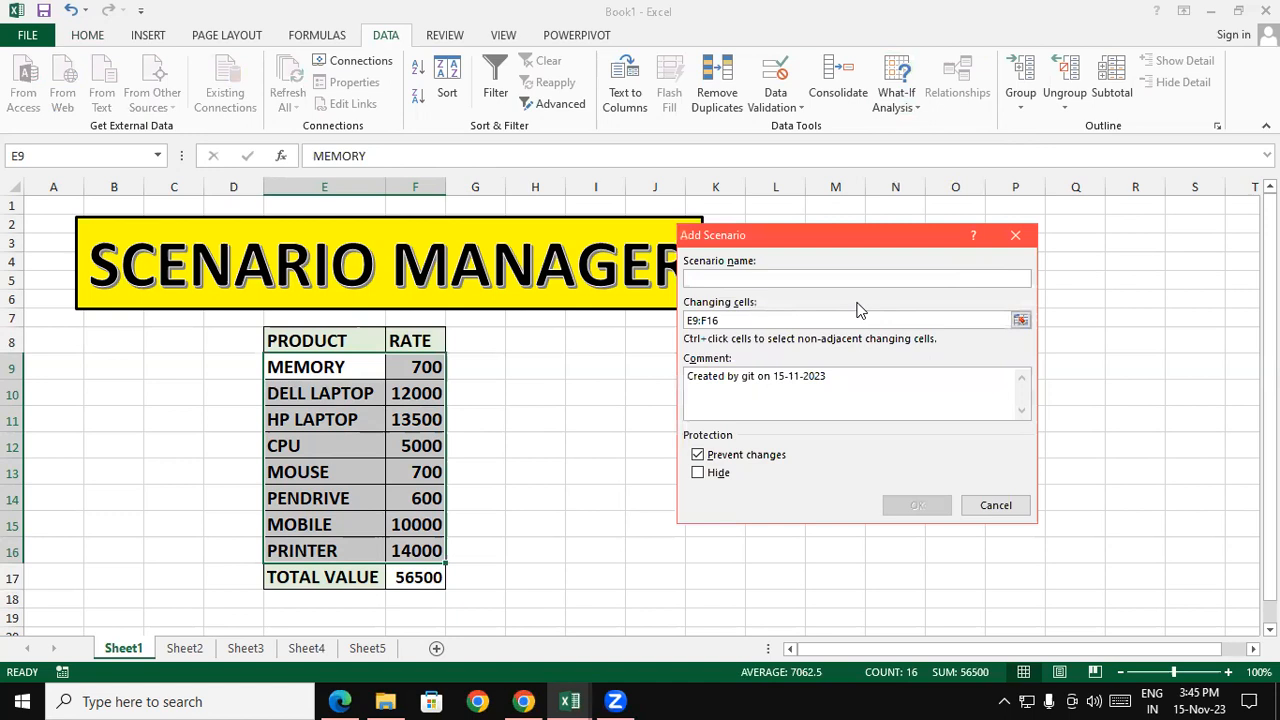
text(MAX)
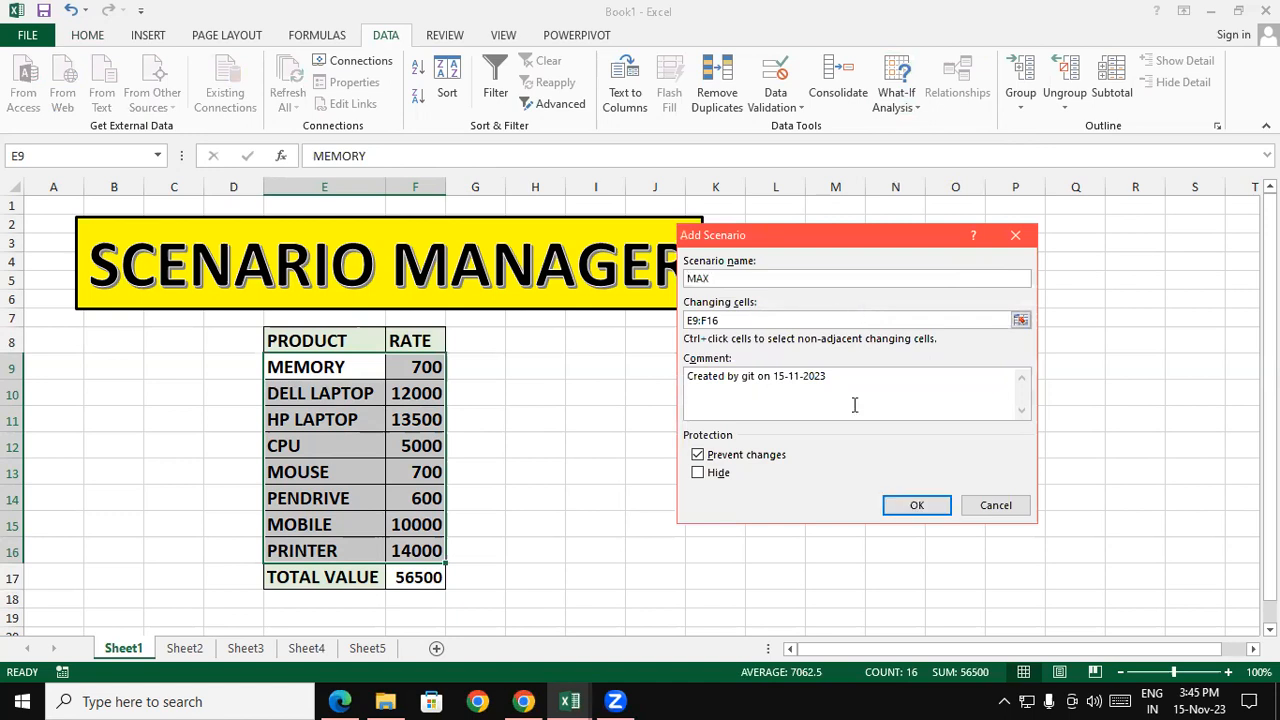
click(914, 504)
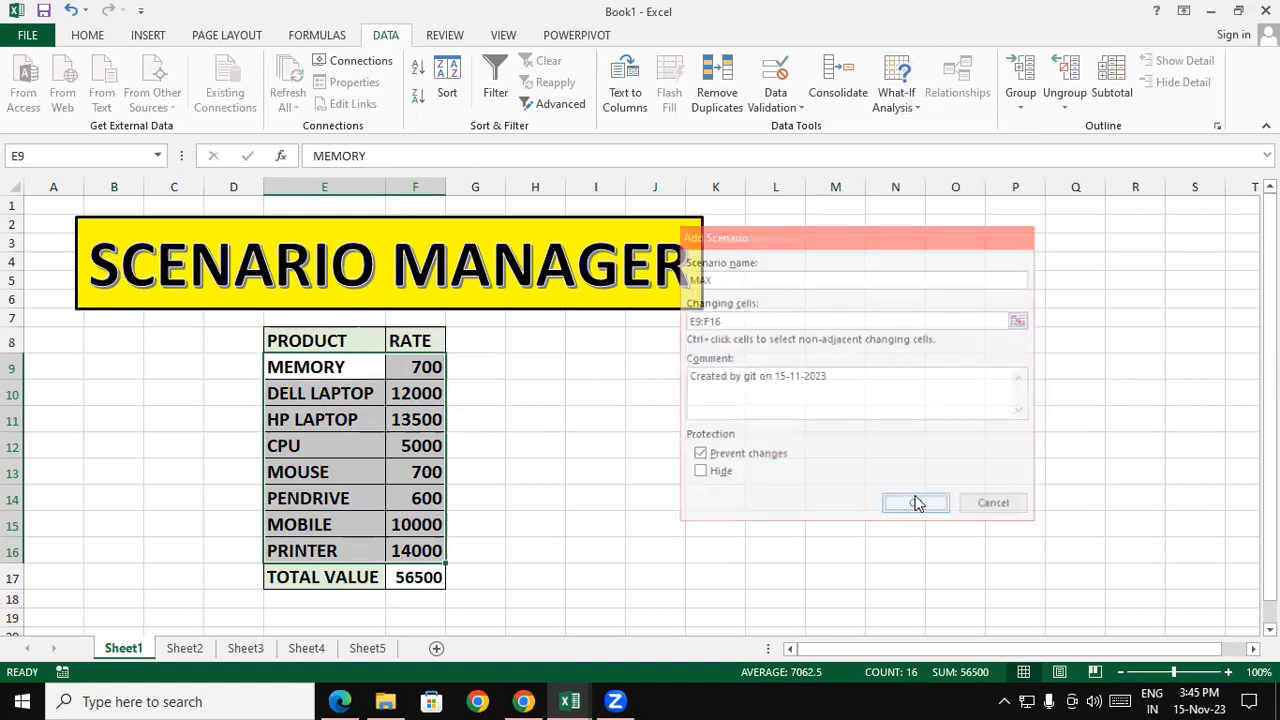
Set the MAX scenario's MEMORY rate to 800 and its DELL LAPTOP rate to 13000.
click(854, 353)
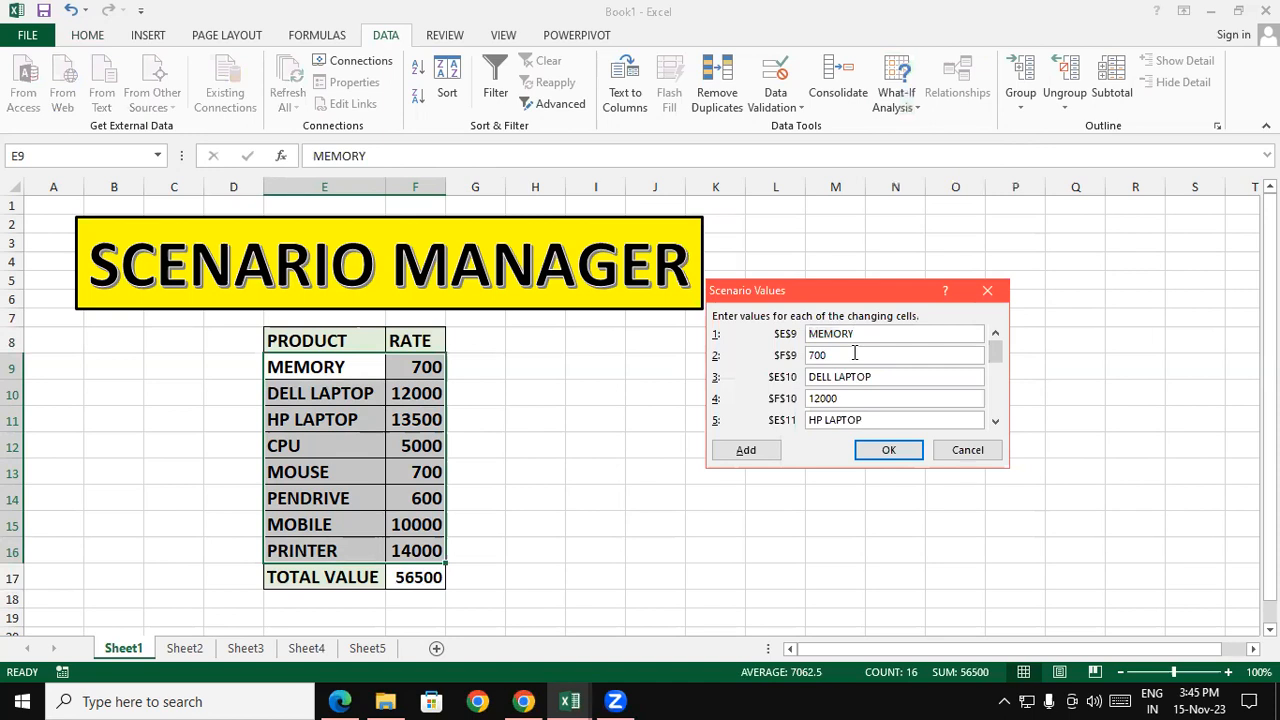
key(BackSpace)
key(BackSpace)
key(BackSpace)
text(800)
drag(880, 398, 797, 405)
text(13000)
Set the MAX scenario's HP LAPTOP rate to 14000 and its CPU rate to 6000.
click(995, 421)
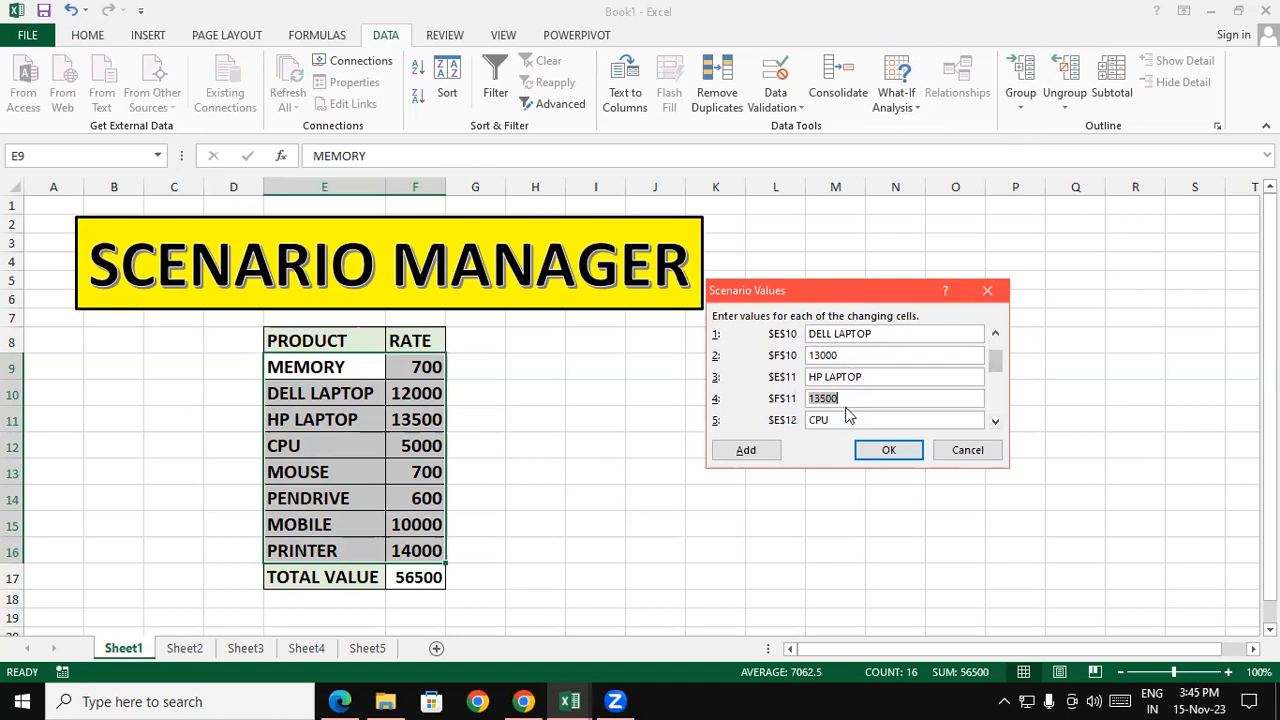
text(14000)
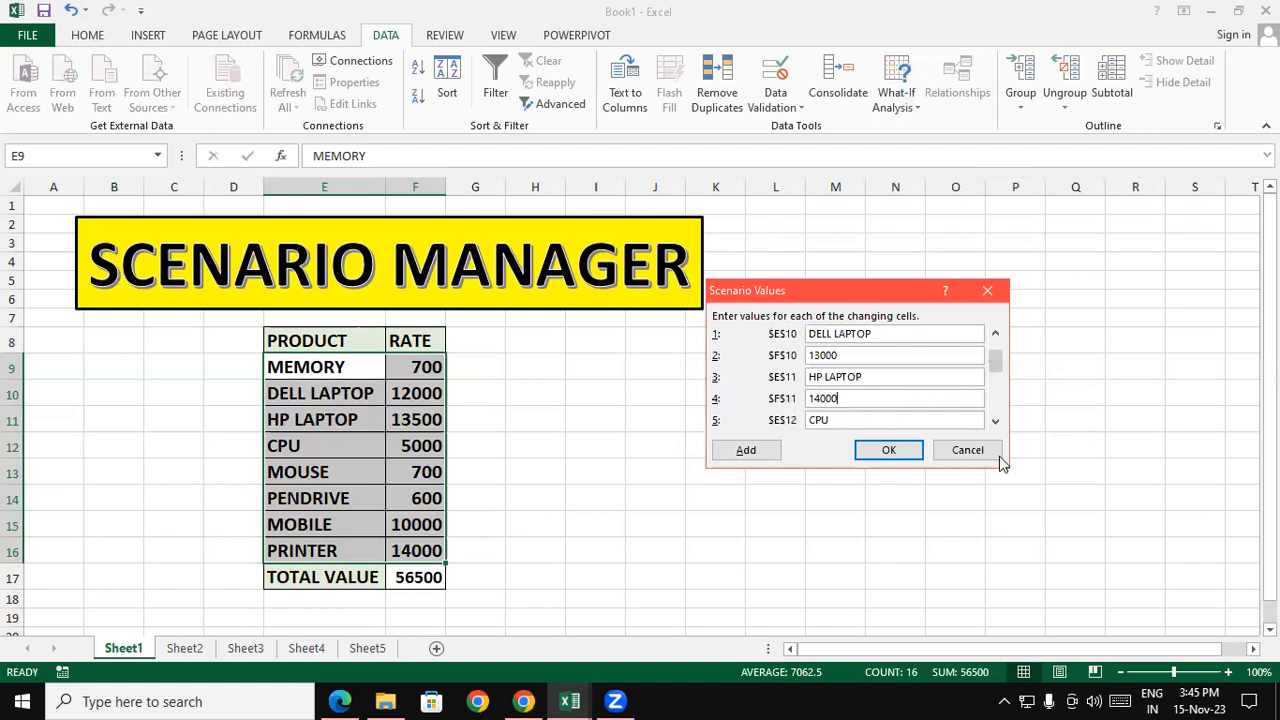
click(995, 422)
click(995, 422)
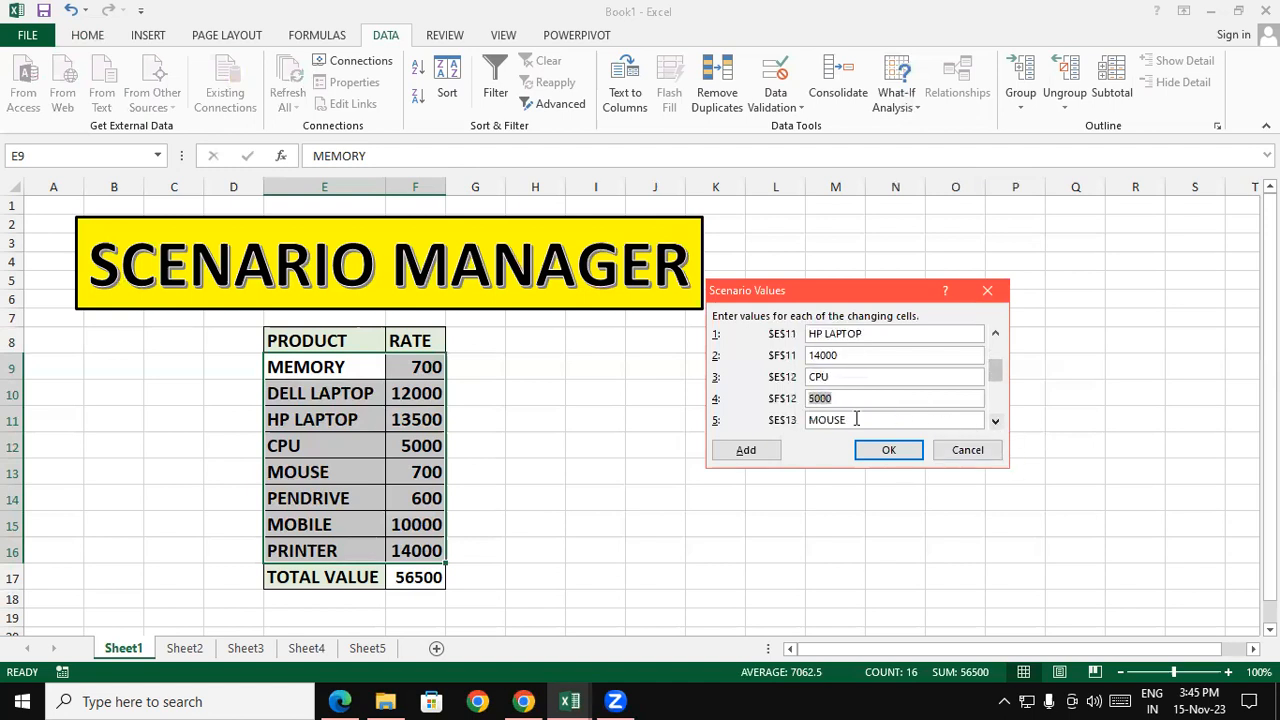
text(6000)
Set the MAX scenario's MOUSE rate to 800 and its PENDRIVE rate to 700.
click(995, 421)
click(995, 421)
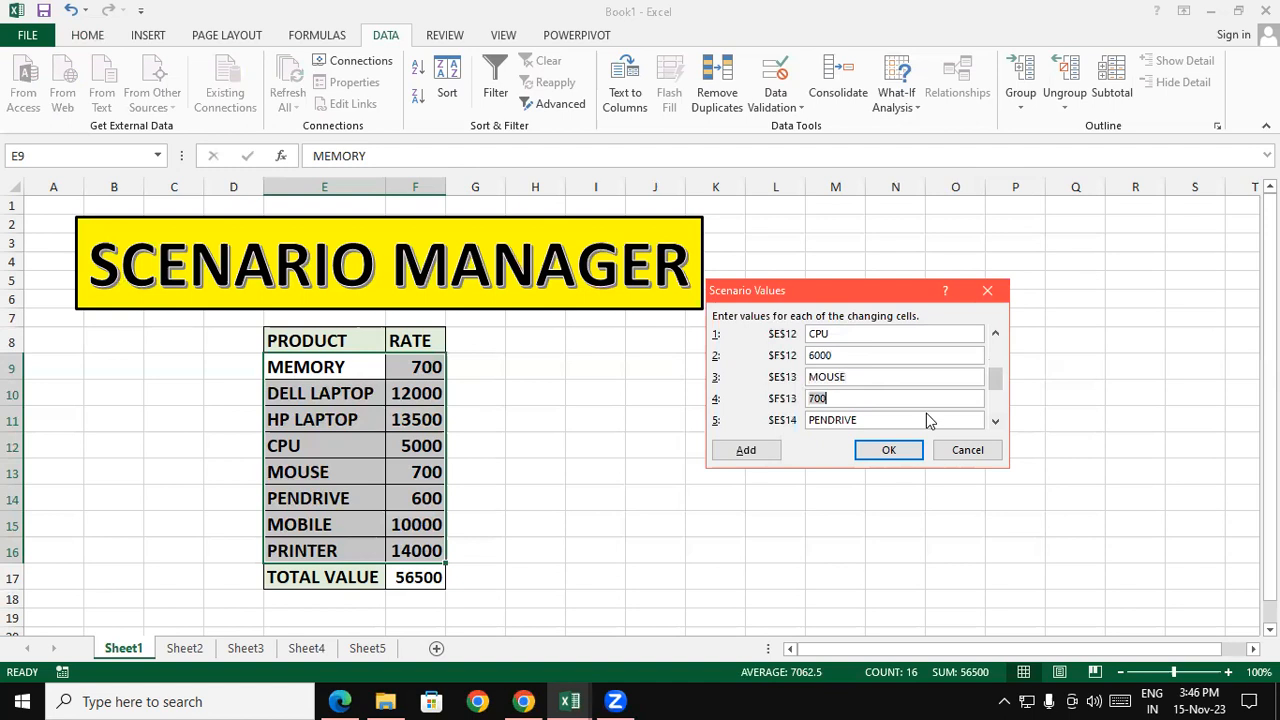
text(800)
click(995, 421)
click(995, 421)
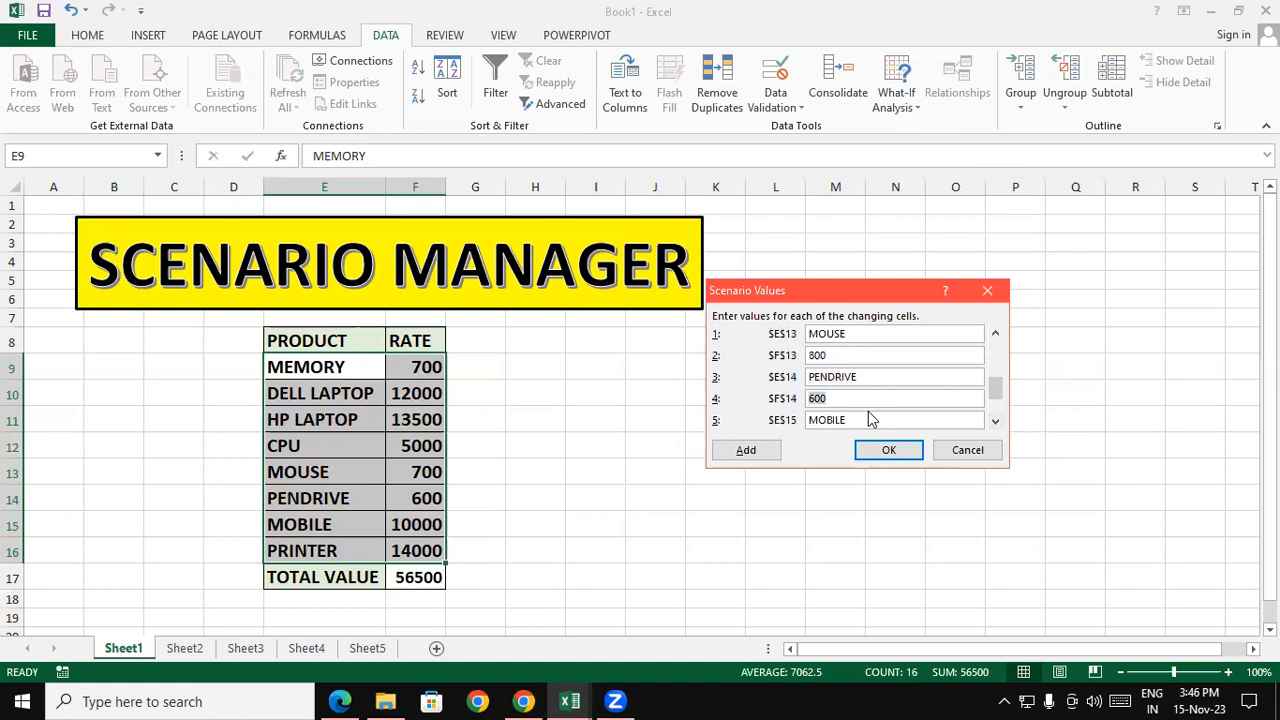
text(700)
Set the MAX scenario's MOBILE rate to 12000 and PRINTER rate to 15000, and save the scenario.
click(995, 421)
click(995, 421)
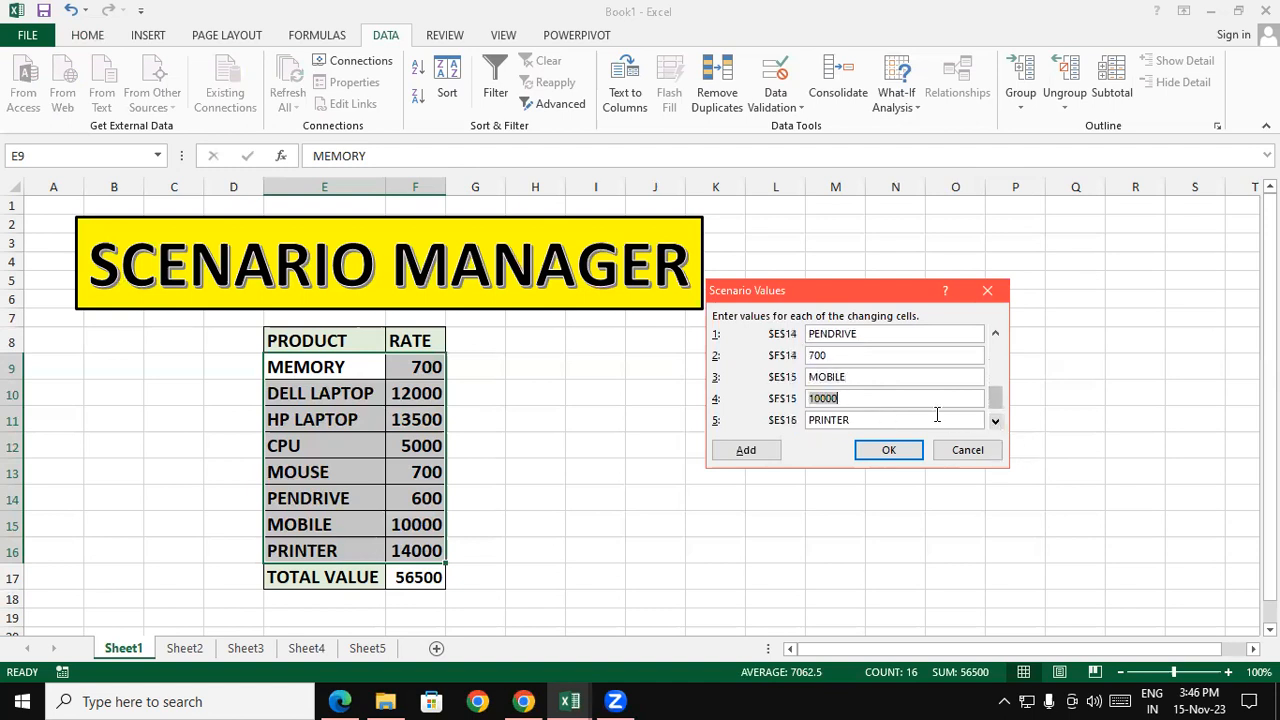
text(12000)
click(995, 421)
click(871, 424)
key(BackSpace)
key(BackSpace)
key(BackSpace)
key(BackSpace)
key(BackSpace)
text(15000)
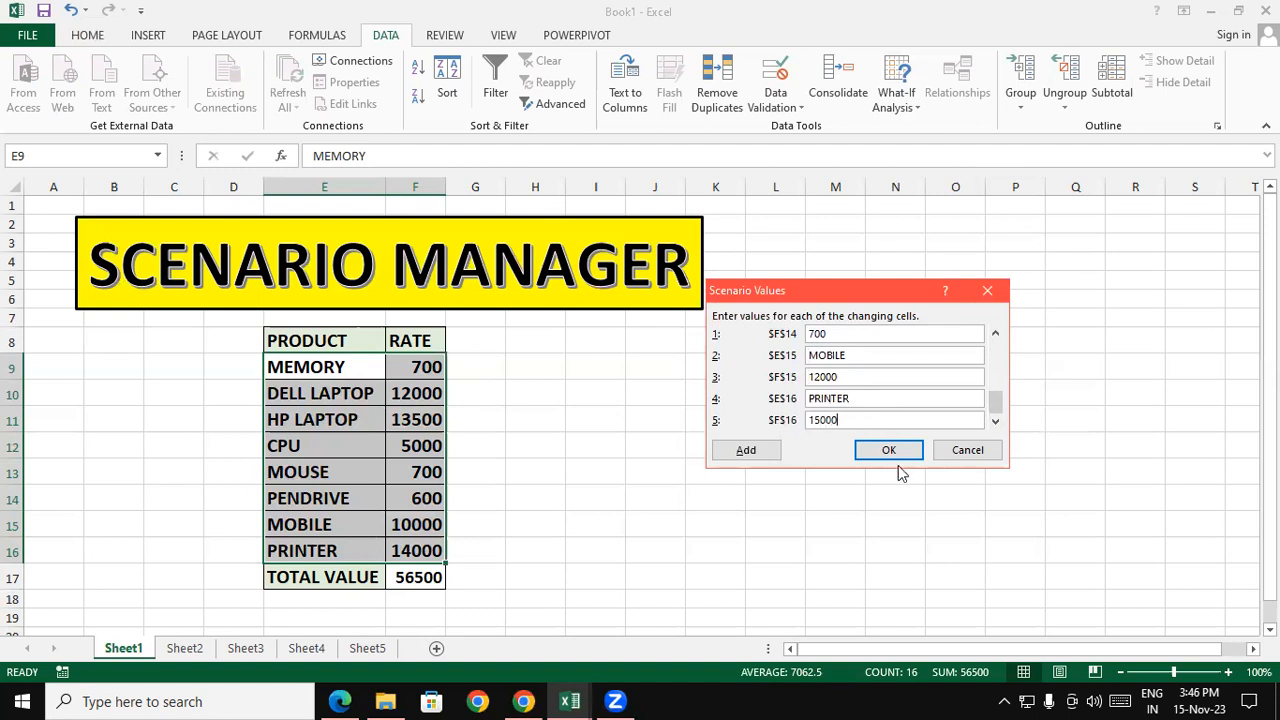
click(890, 450)
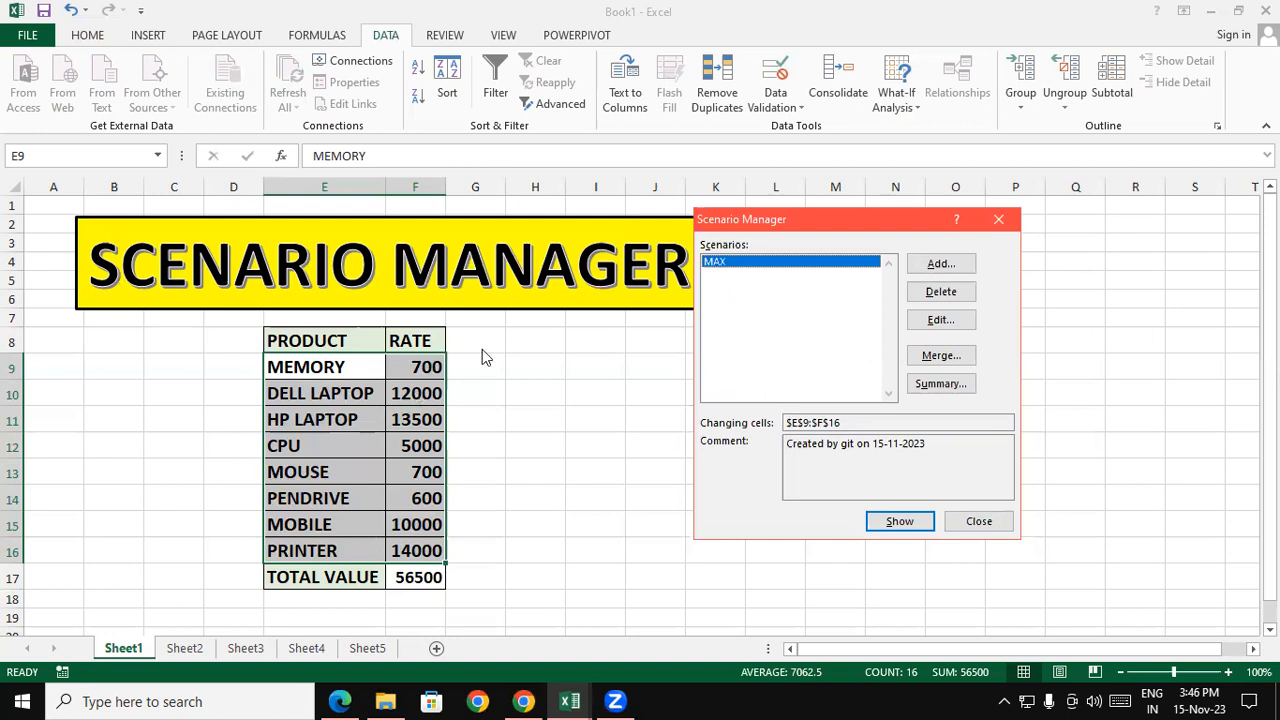
Add a second scenario named MIN with the same changing cells E9:F16.
click(928, 268)
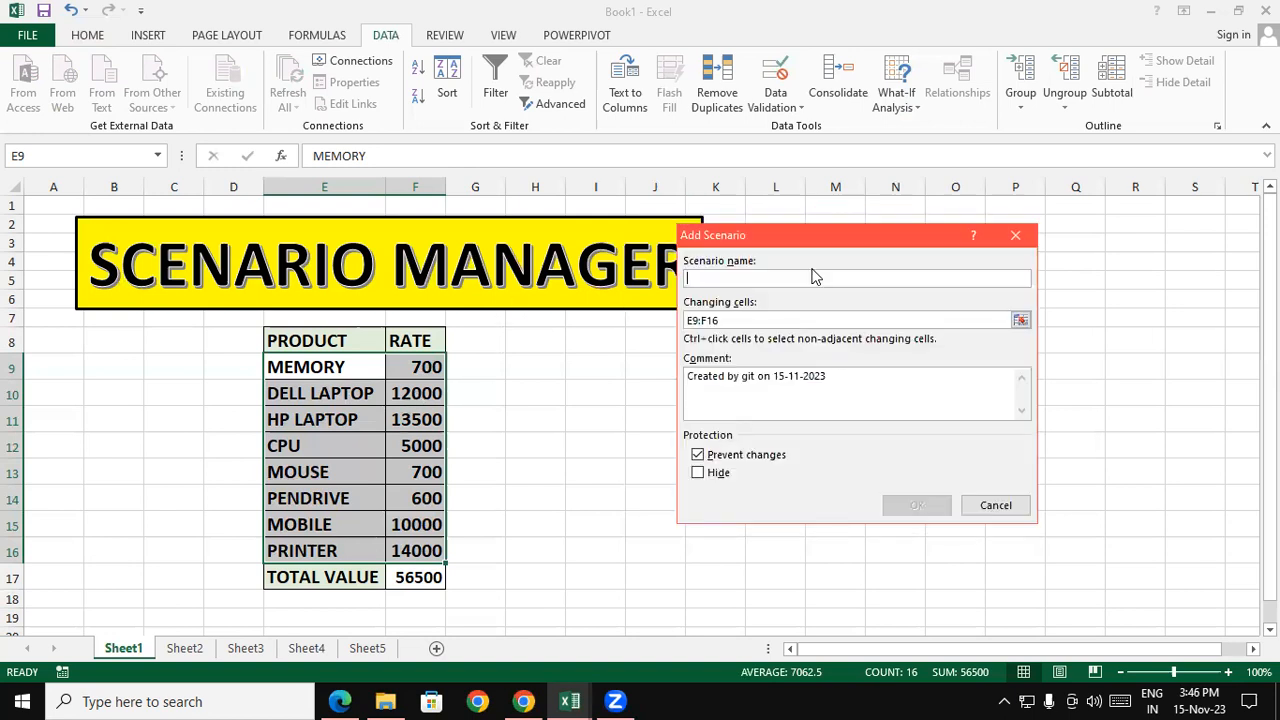
text(MIN)
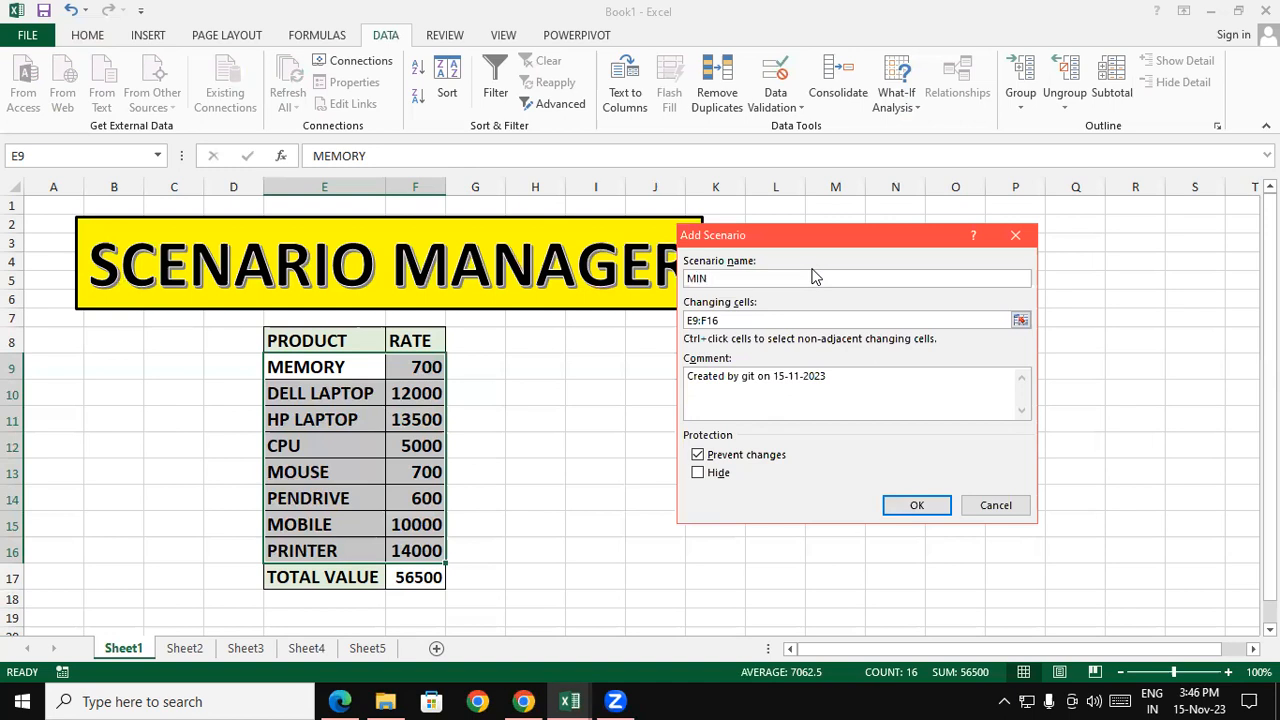
click(914, 506)
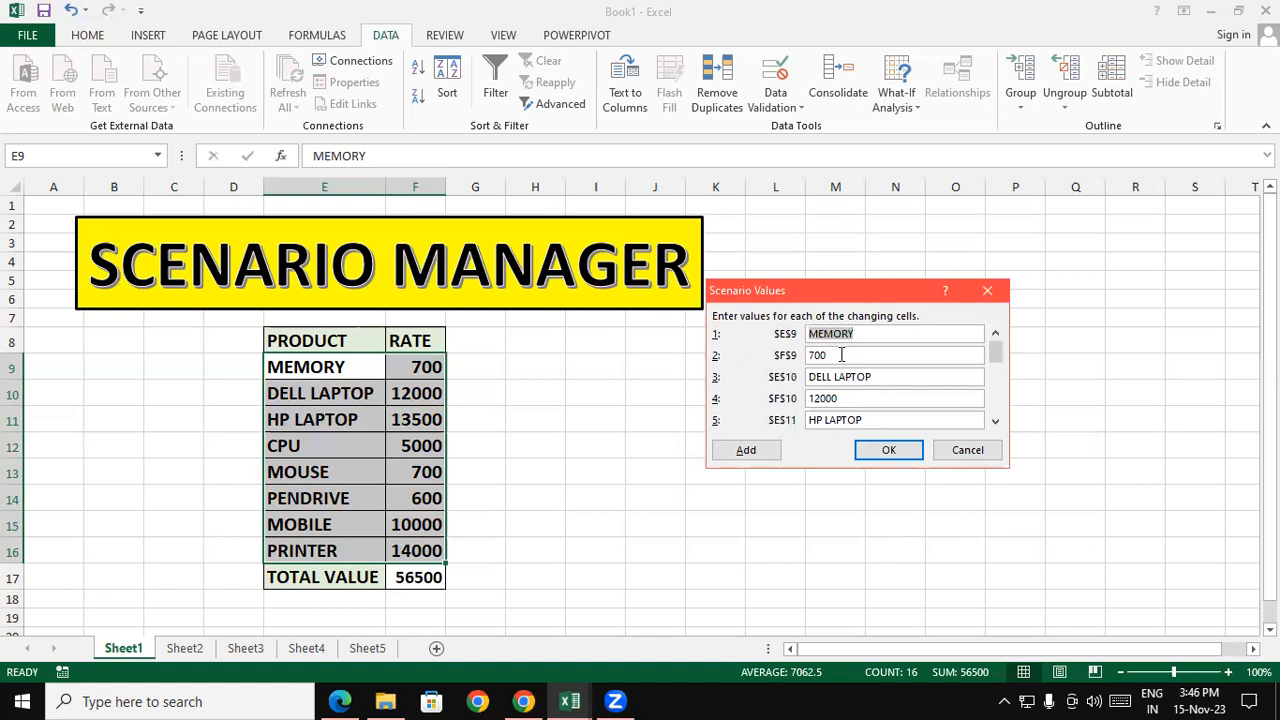
Set the MIN scenario's MEMORY rate to 750 and its DELL LAPTOP rate to 12500.
drag(841, 354, 780, 357)
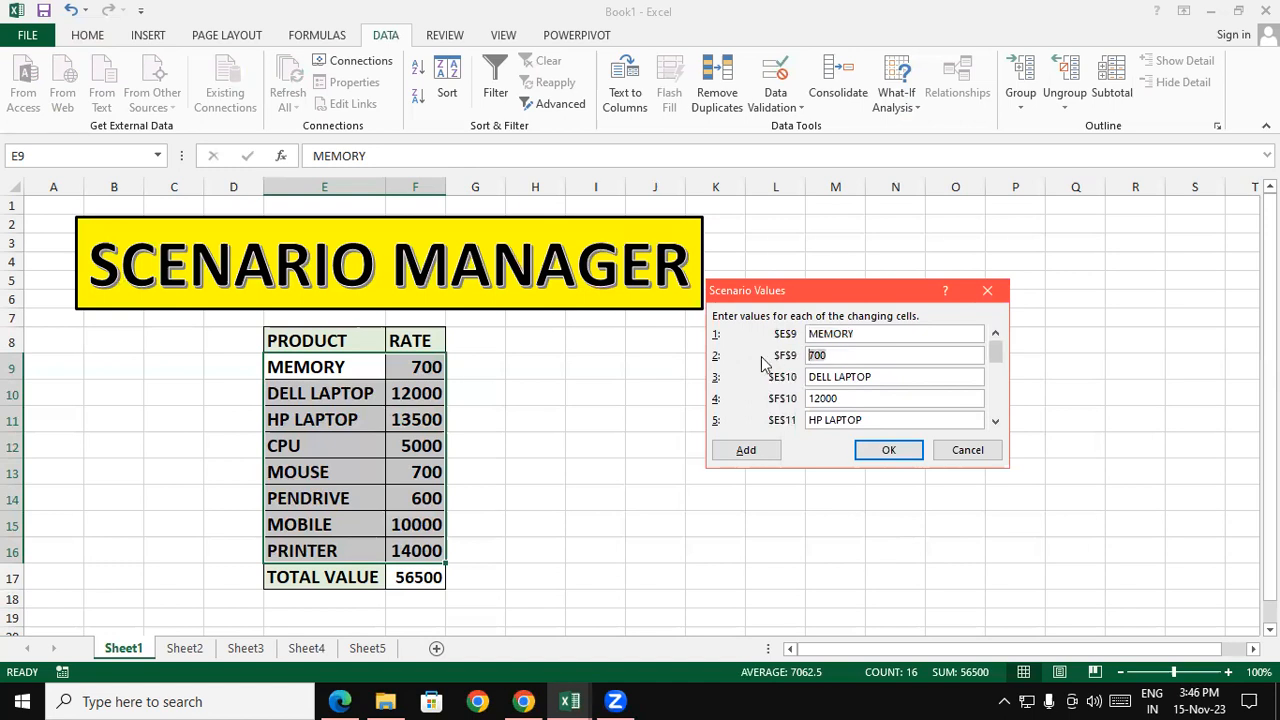
text(750)
click(995, 421)
click(851, 377)
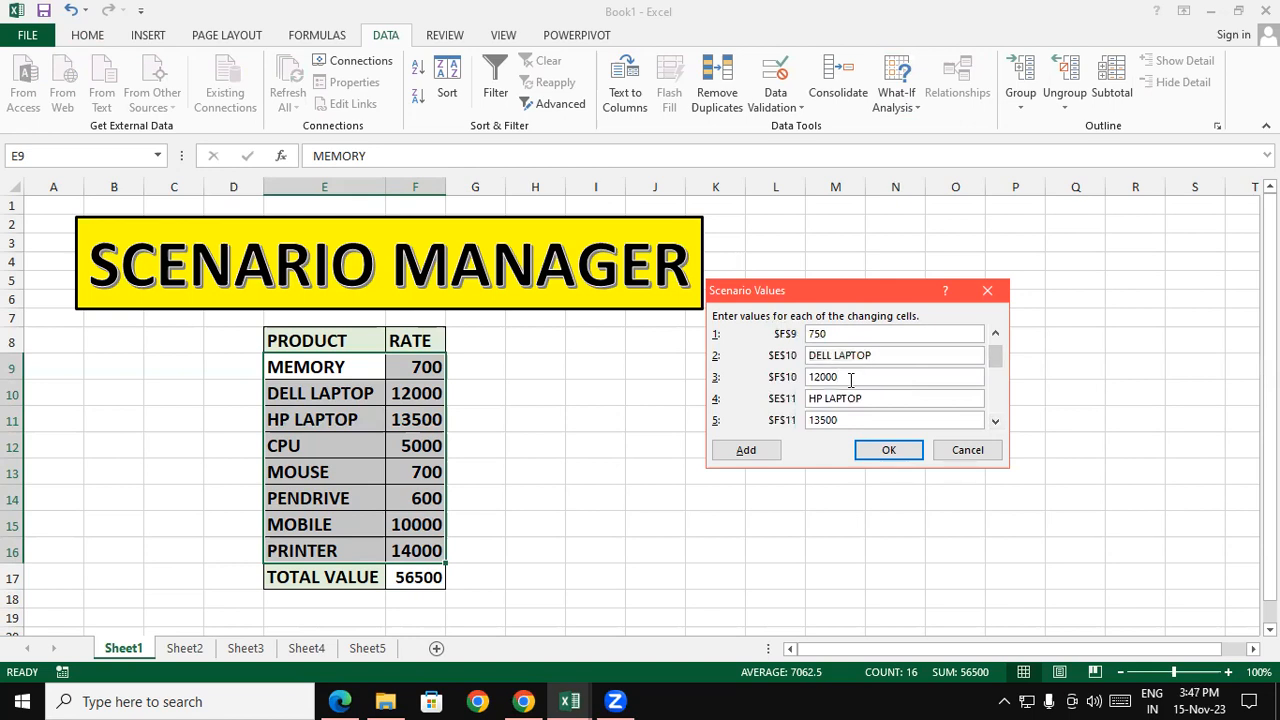
key(BackSpace)
key(BackSpace)
key(BackSpace)
text(500)
Set the MIN scenario's HP LAPTOP rate to 13700.
click(996, 421)
click(996, 421)
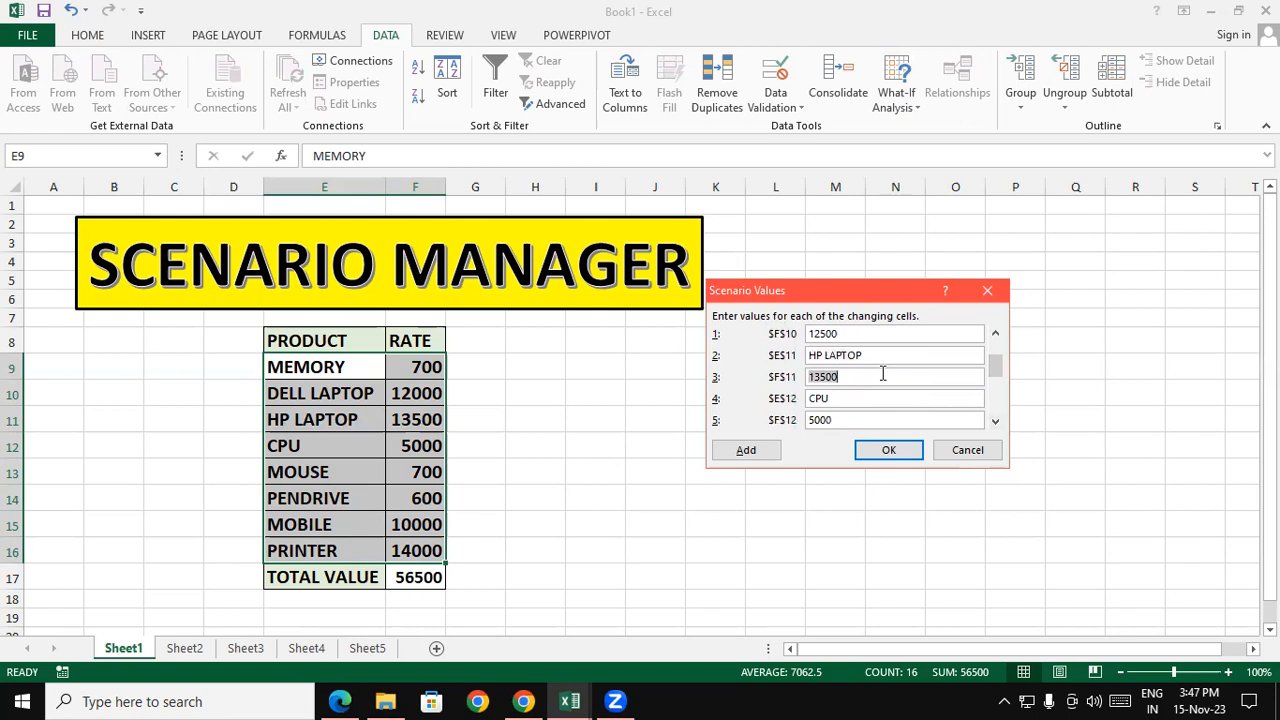
text(14000)
key(BackSpace)
key(BackSpace)
key(BackSpace)
text(700)
click(995, 421)
click(856, 397)
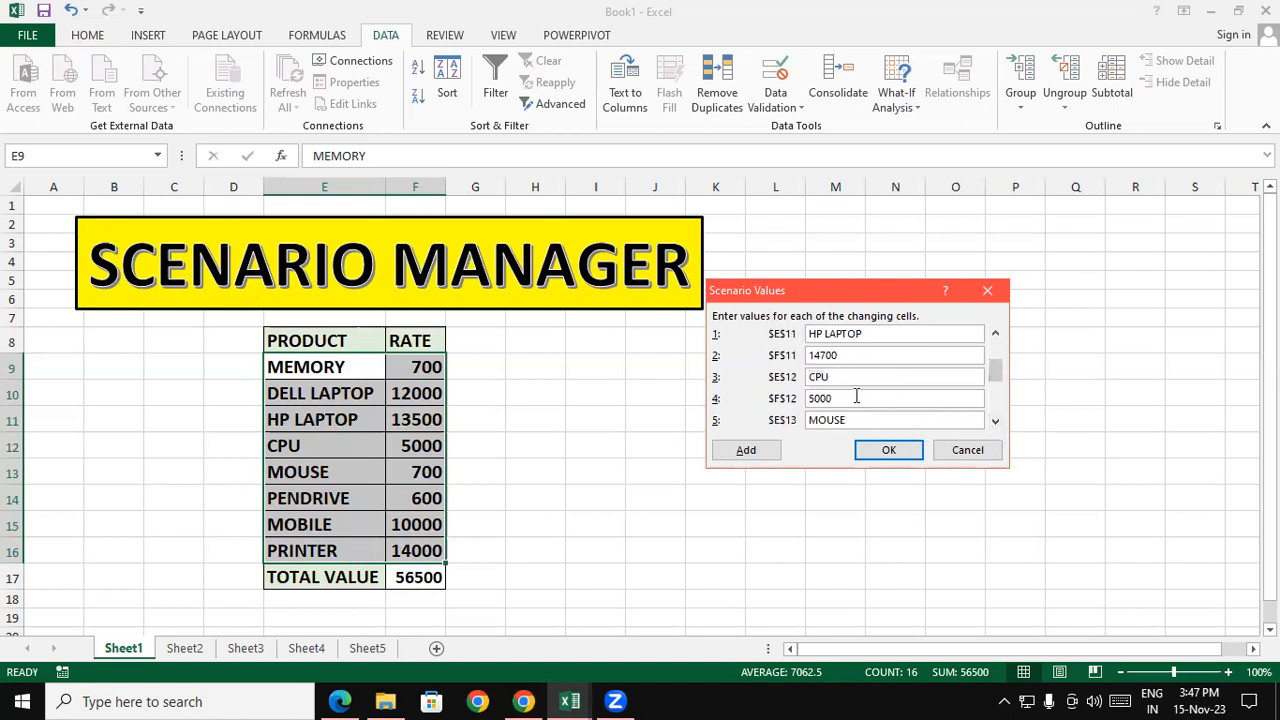
click(822, 354)
key(BackSpace)
text(3)
Set the MIN scenario's CPU rate to 5500.
key(BackSpace)
key(BackSpace)
key(BackSpace)
text(500)
click(995, 421)
click(995, 421)
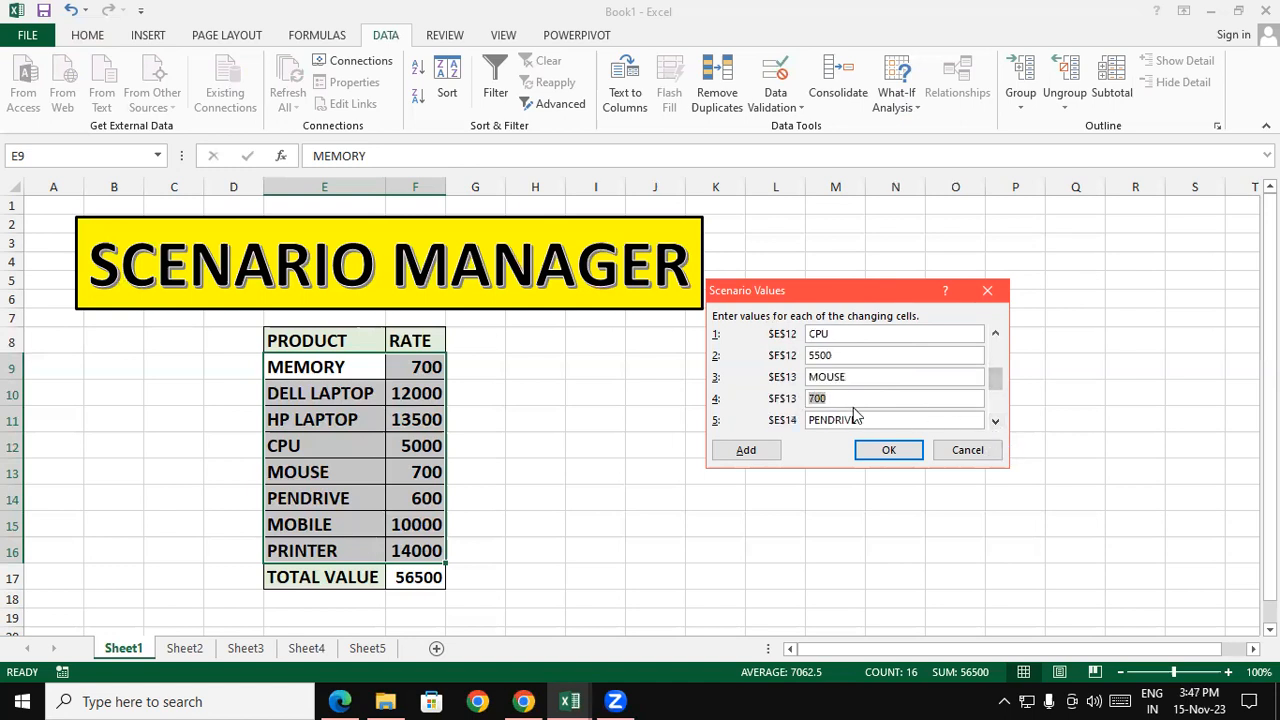
Set the MIN scenario's MOUSE rate to 750 and its PENDRIVE rate to 650.
text(750)
click(995, 421)
click(995, 421)
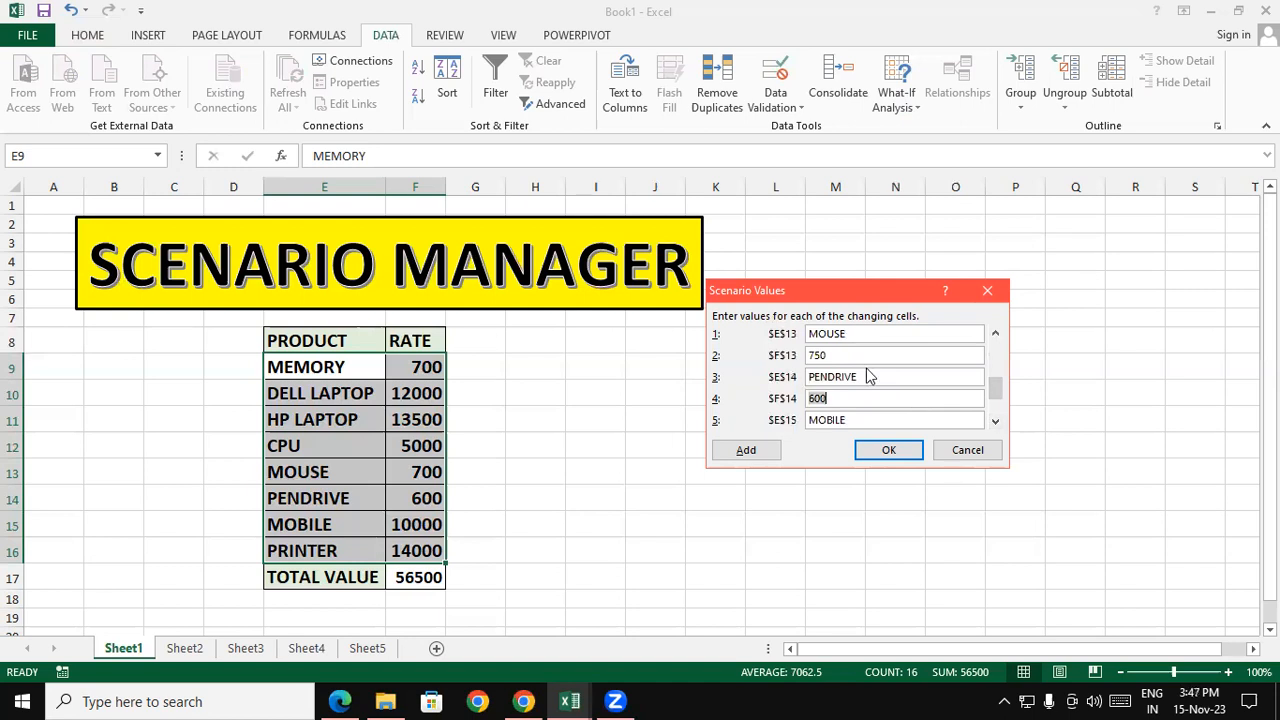
text(650)
click(995, 421)
click(995, 421)
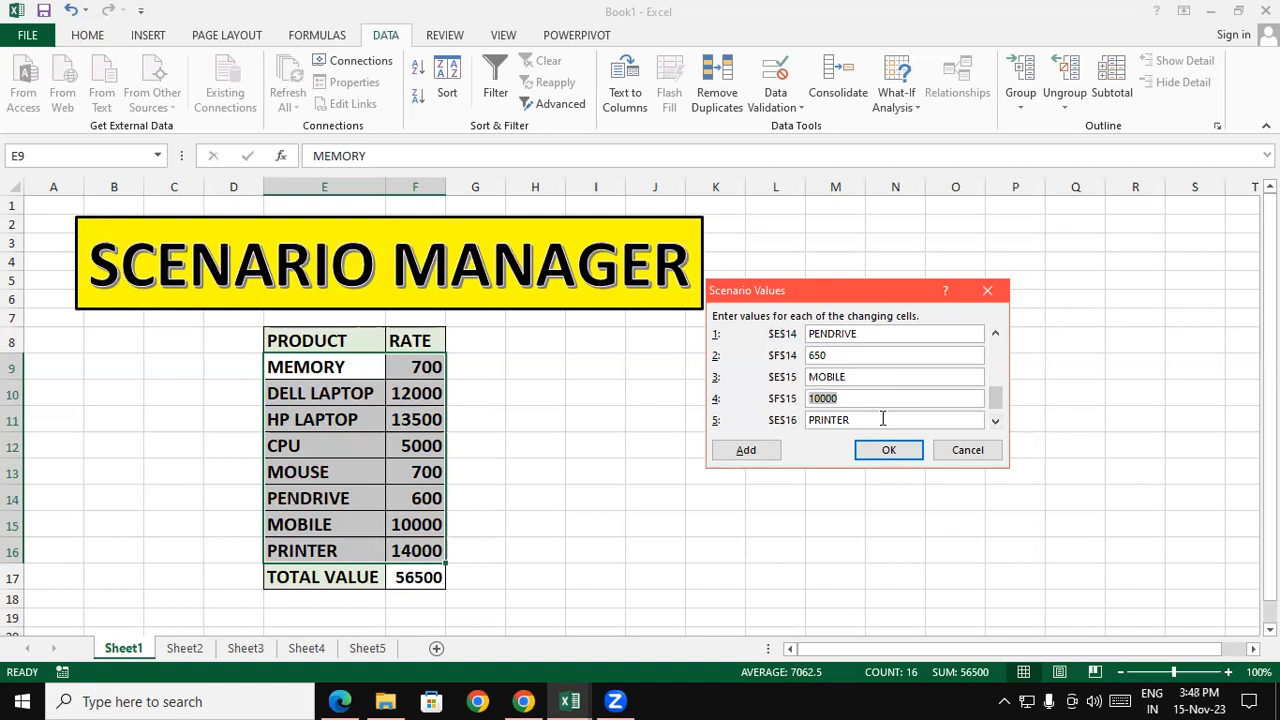
Set the MIN scenario's MOBILE rate to 10500 and PRINTER rate to 14500, and save the scenario.
text(10500)
click(995, 421)
click(857, 420)
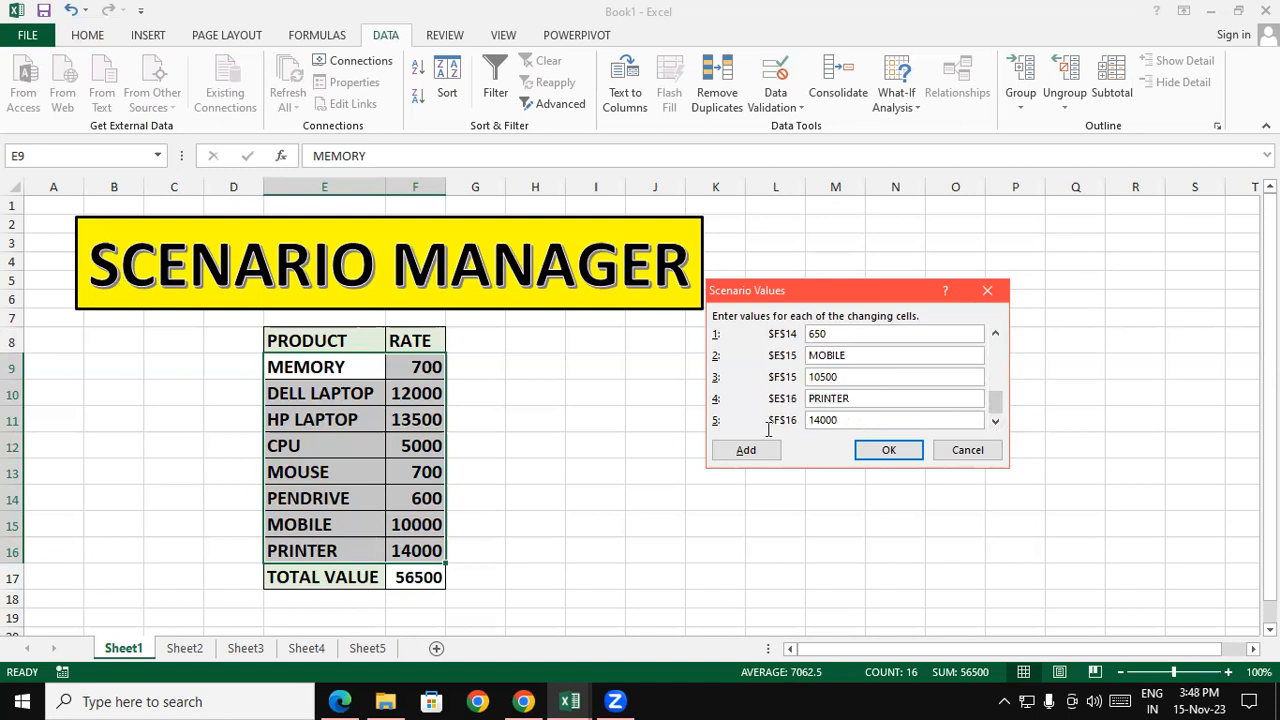
key(BackSpace)
key(BackSpace)
key(BackSpace)
key(BackSpace)
key(BackSpace)
text(14500)
click(902, 450)
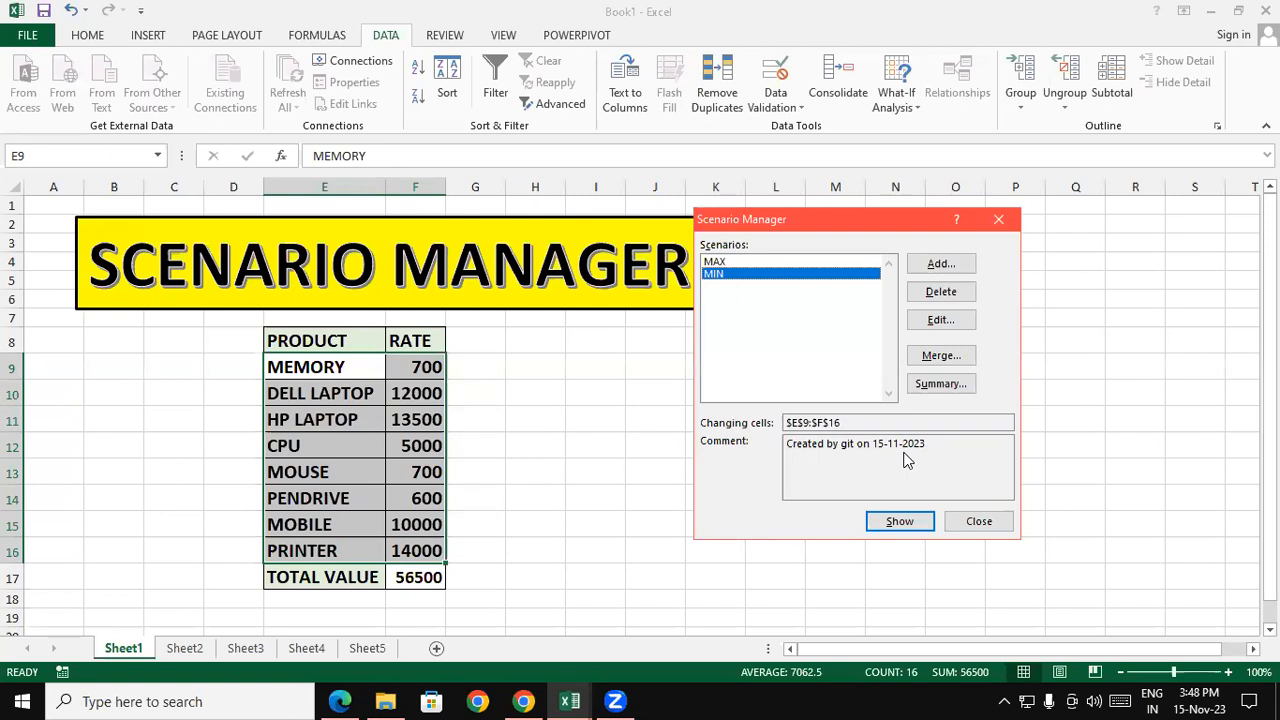
Generate a Scenario summary report of the MAX and MIN scenarios without specifying result cells.
click(935, 384)
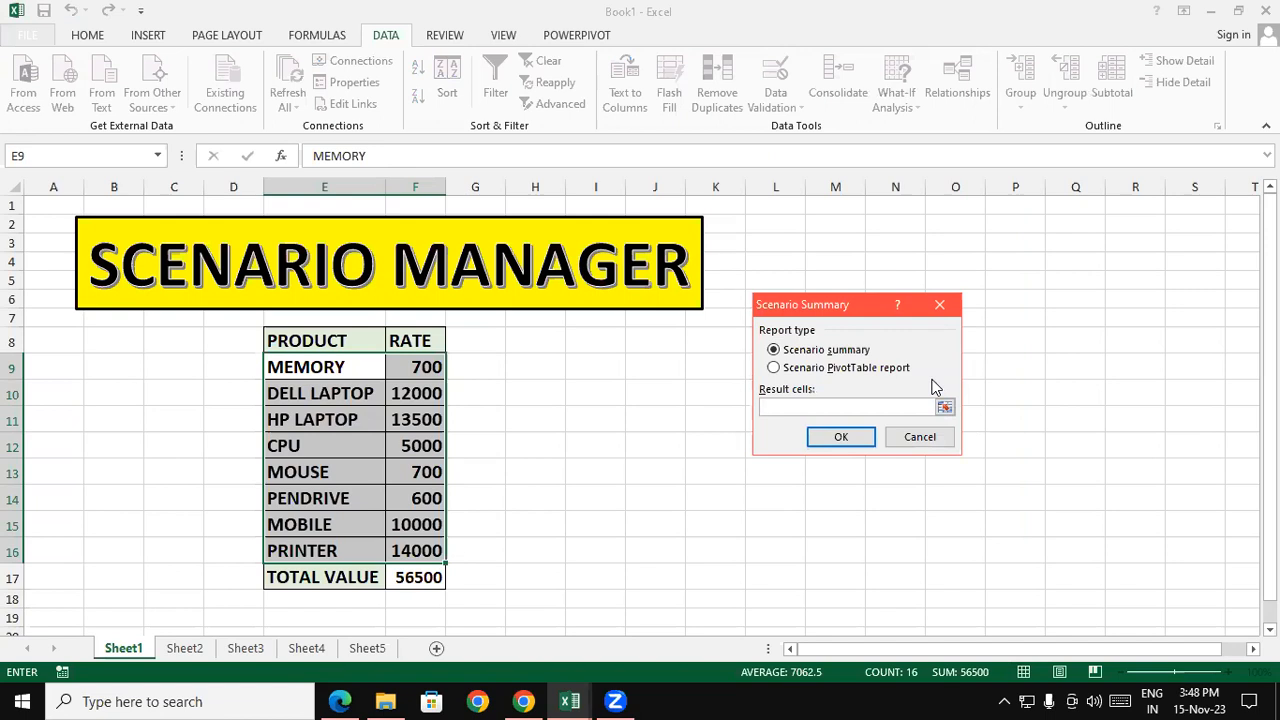
click(841, 437)
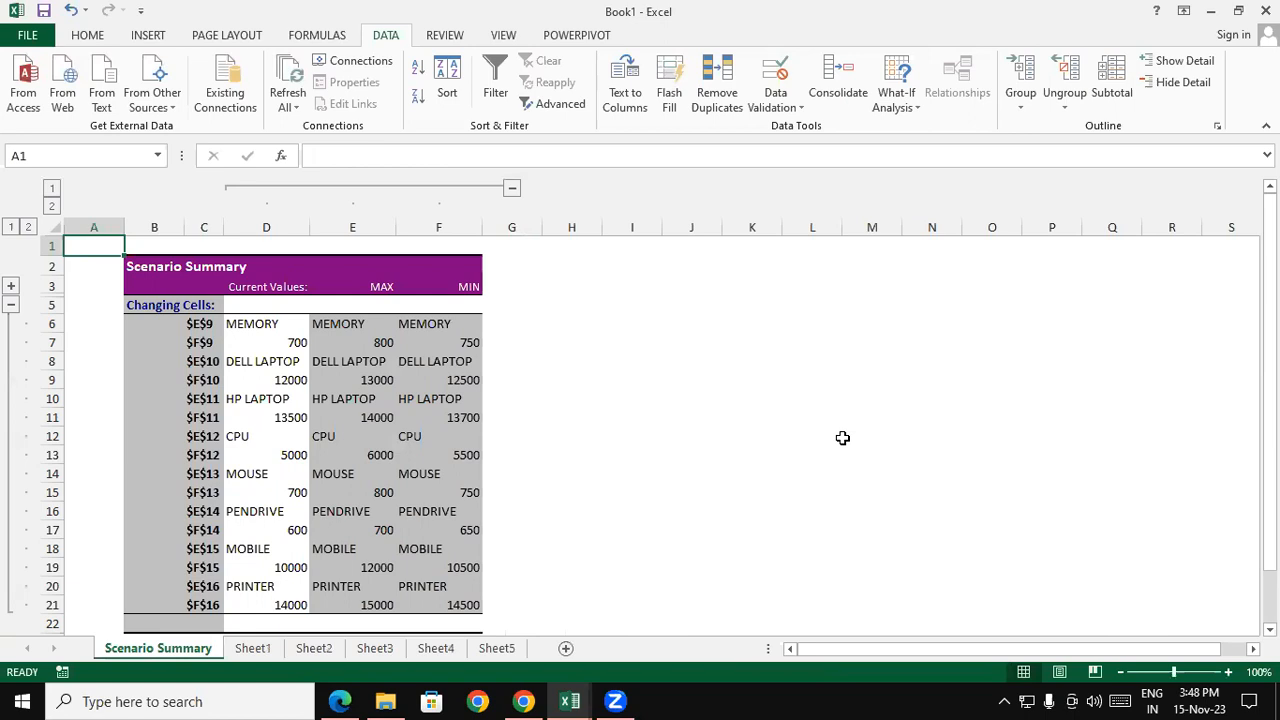
click(843, 438)
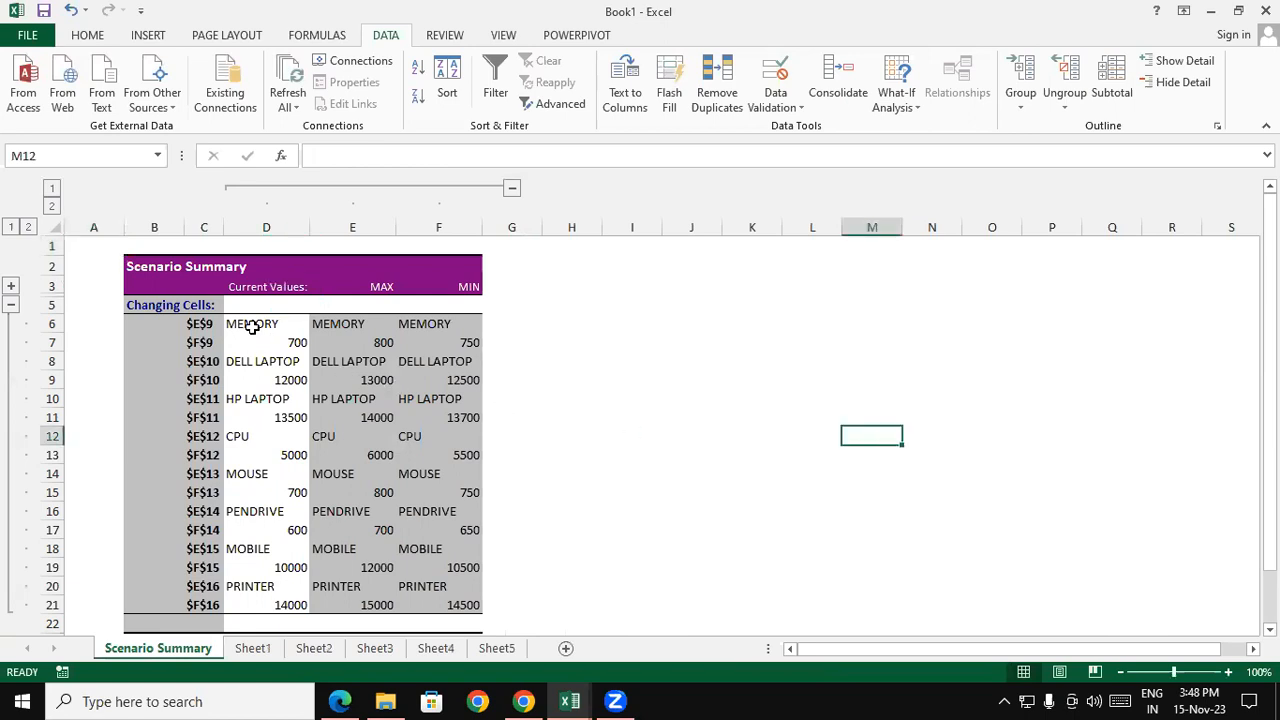
Compare the current, MAX and MIN rates in the scenario summary, focusing on MEMORY, DELL LAPTOP and HP LAPTOP.
click(297, 345)
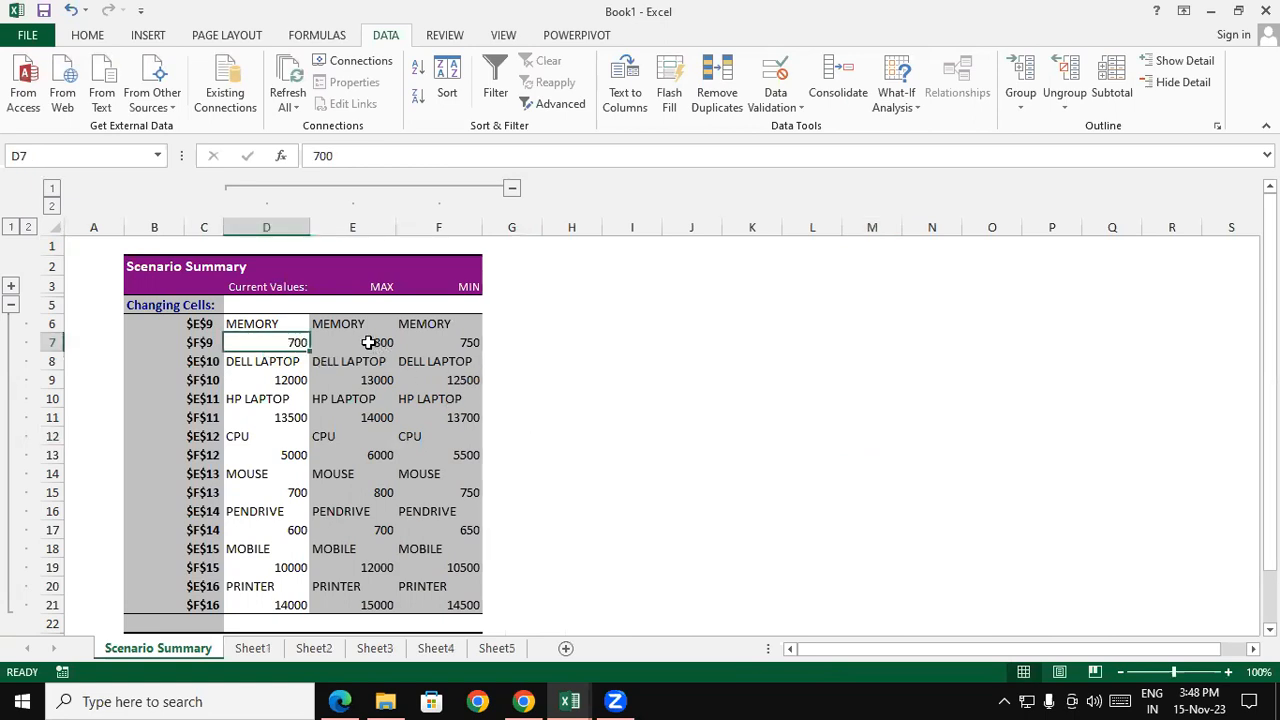
click(369, 342)
click(464, 343)
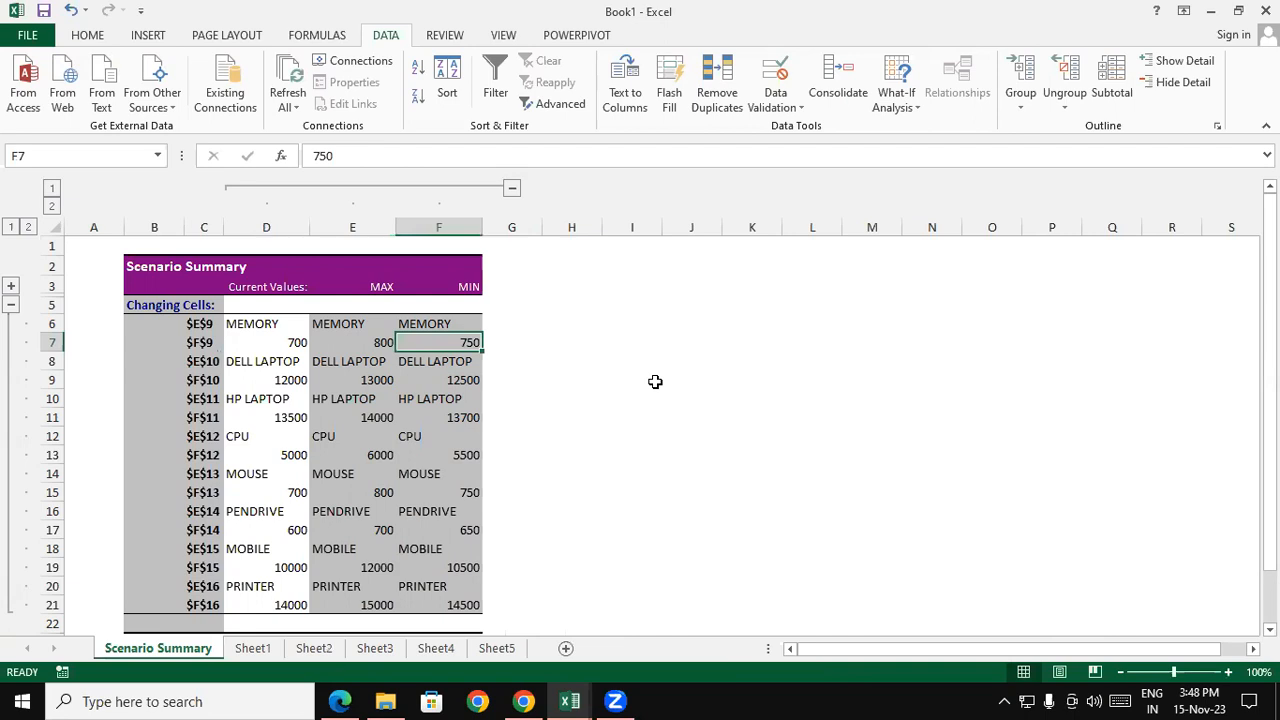
click(280, 381)
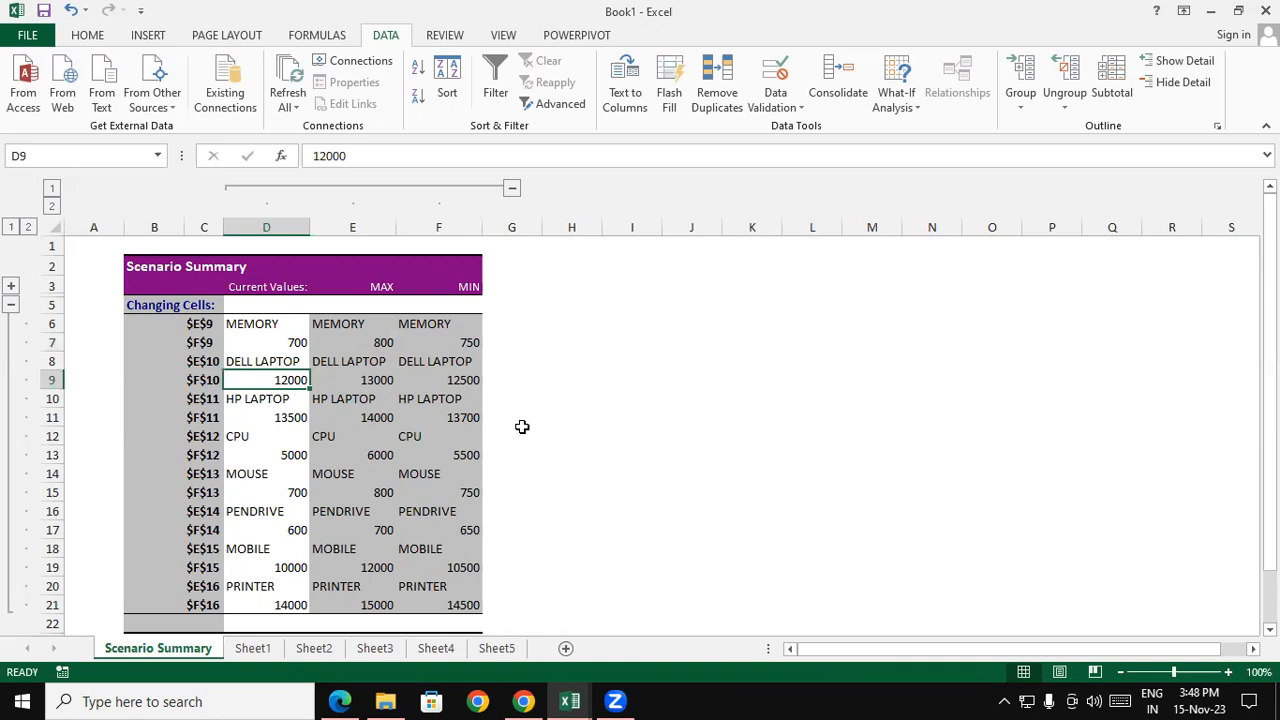
click(390, 380)
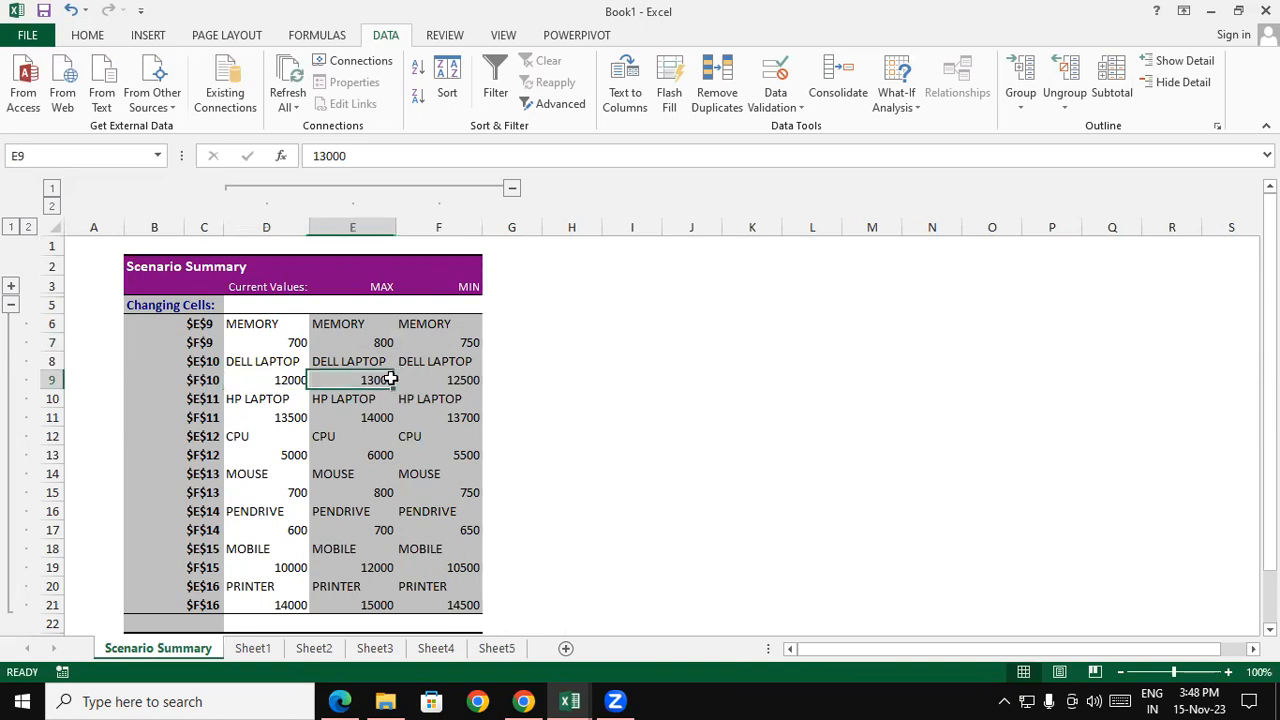
click(468, 382)
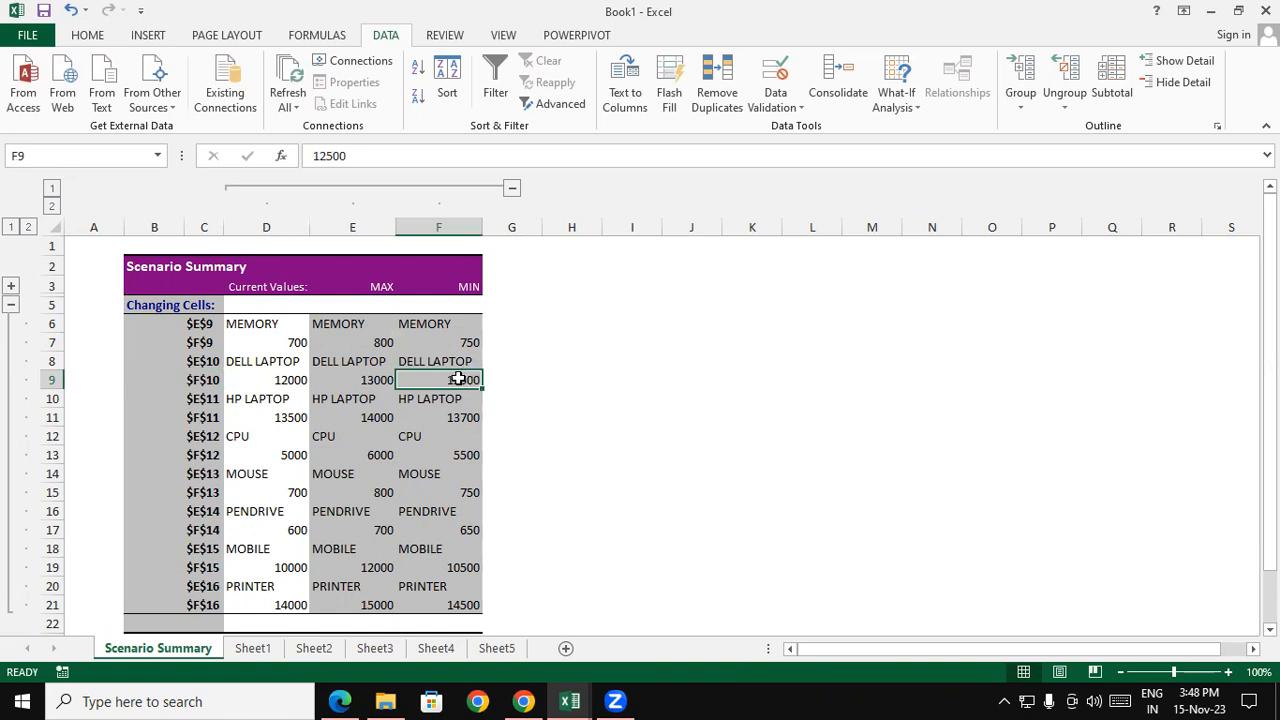
click(290, 419)
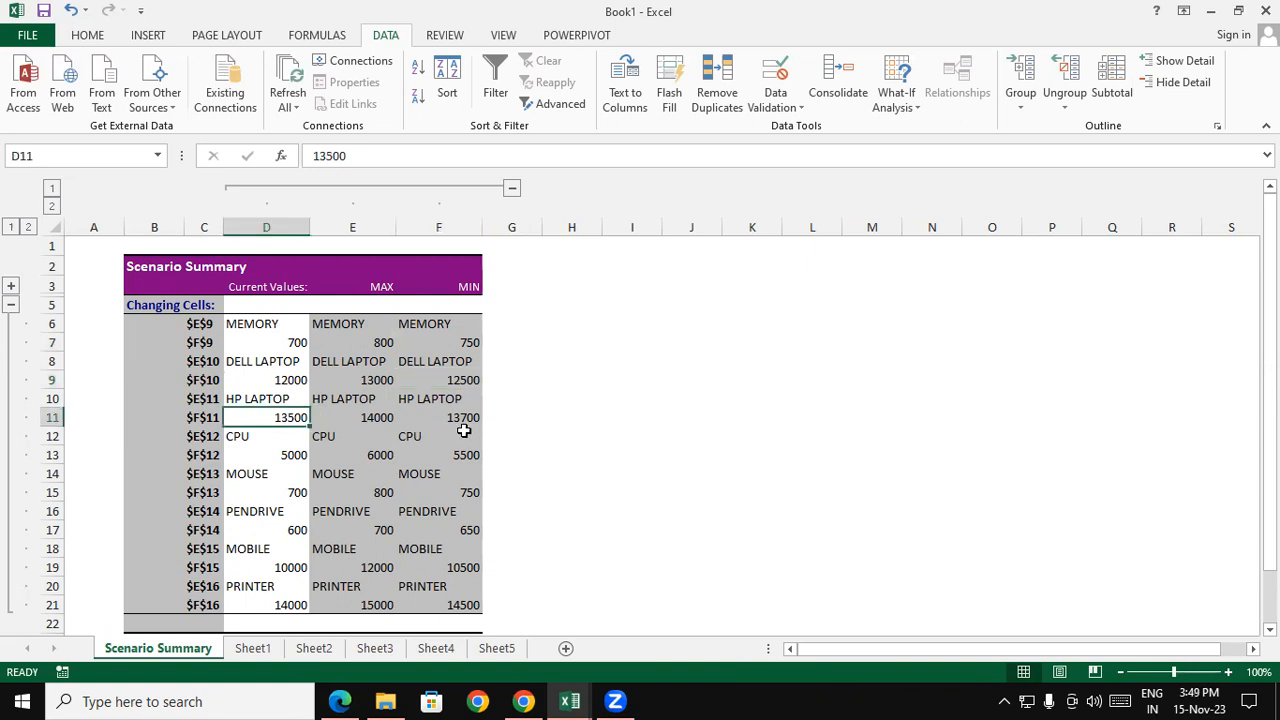
click(385, 418)
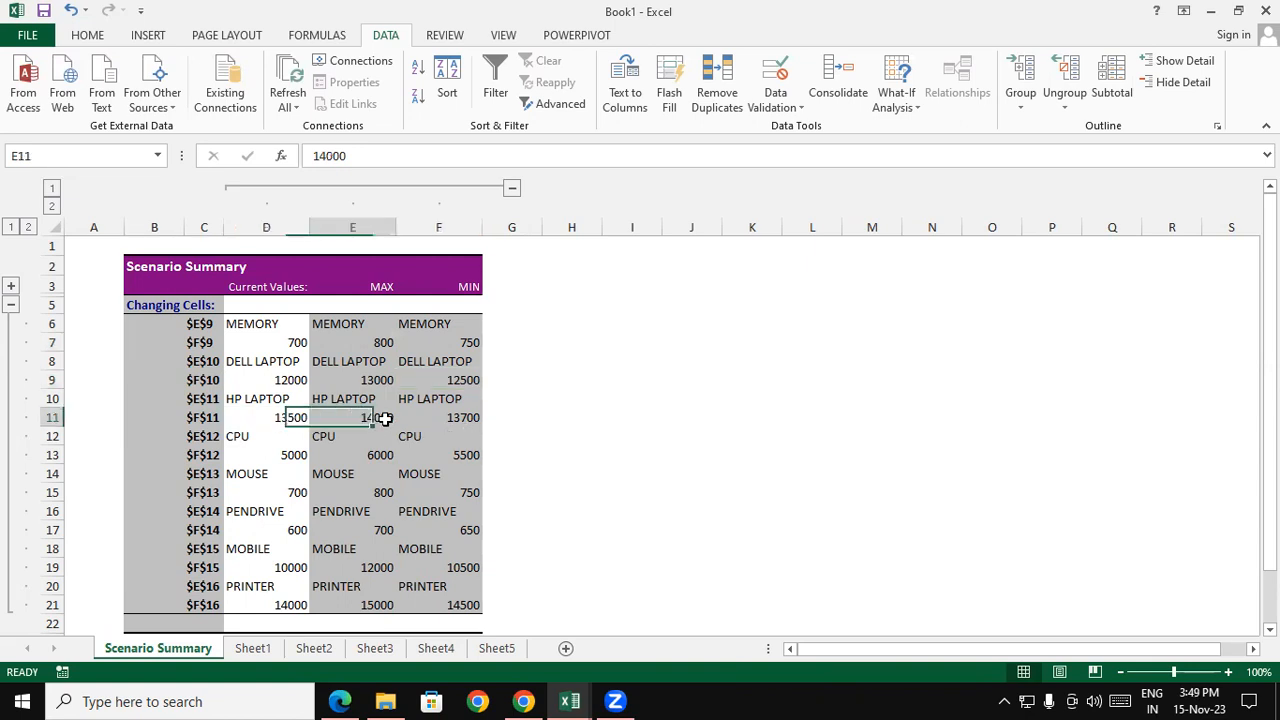
click(460, 418)
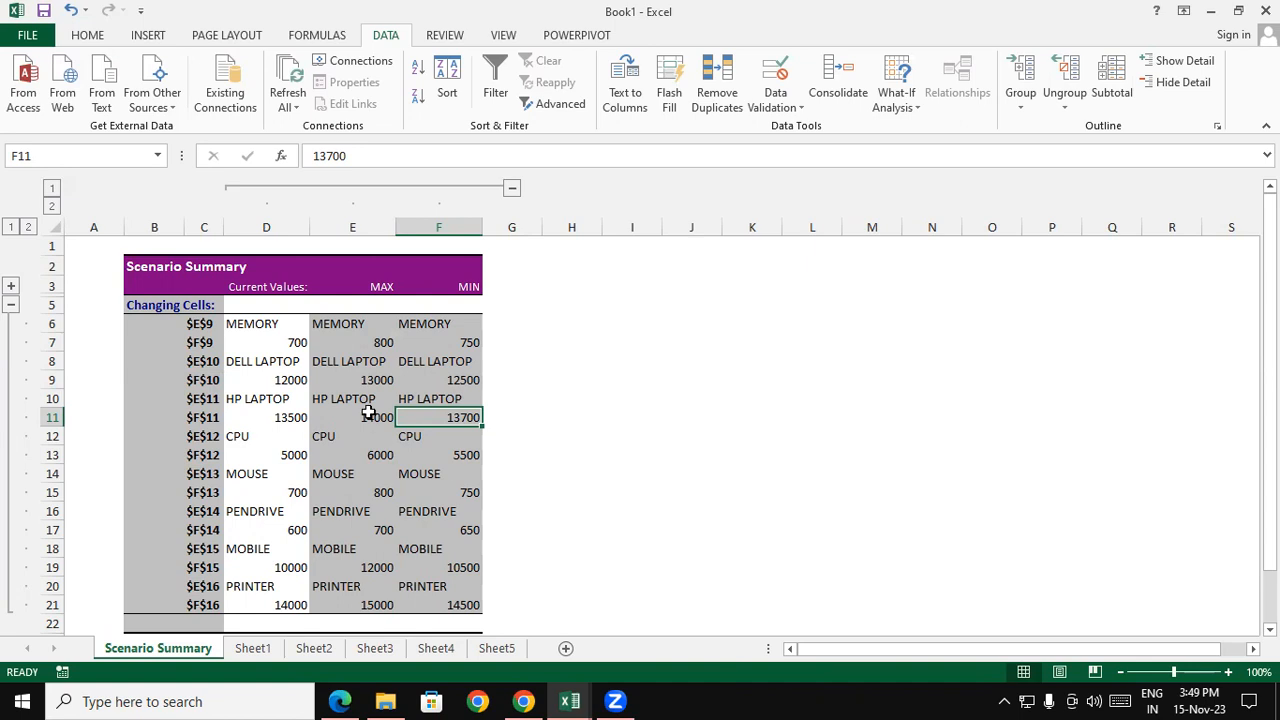
drag(251, 323, 220, 607)
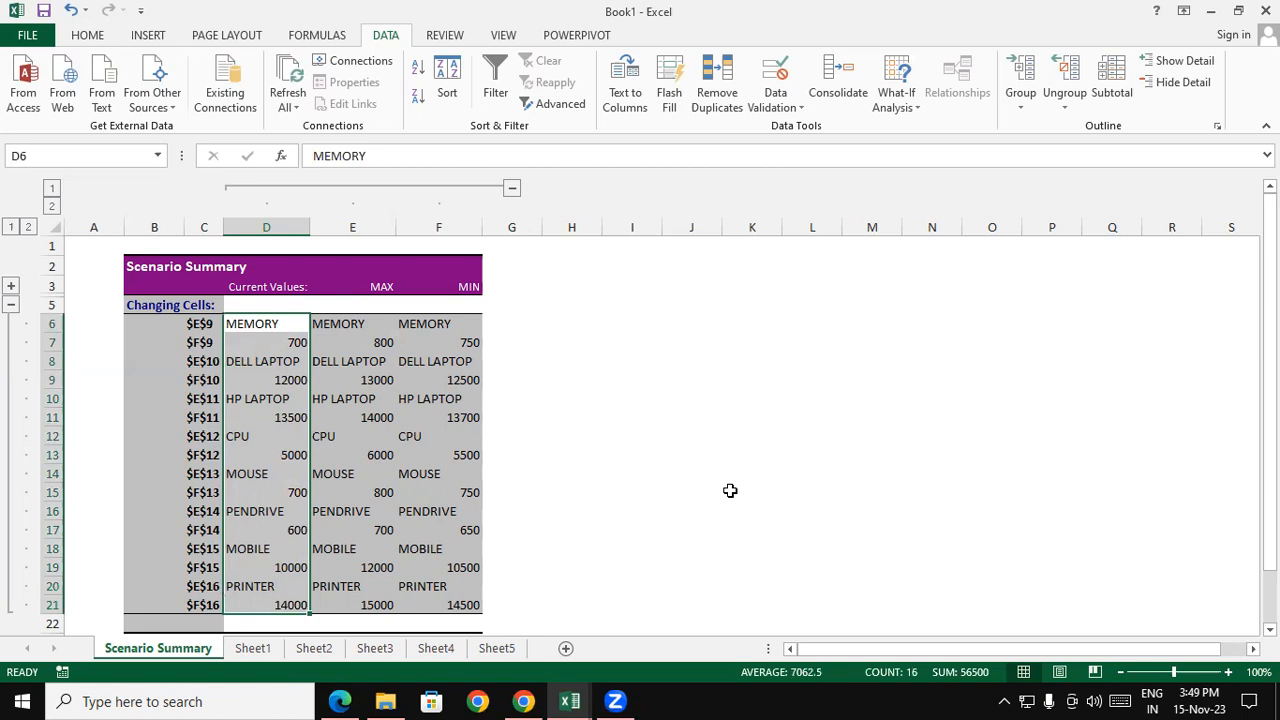
click(436, 492)
click(368, 342)
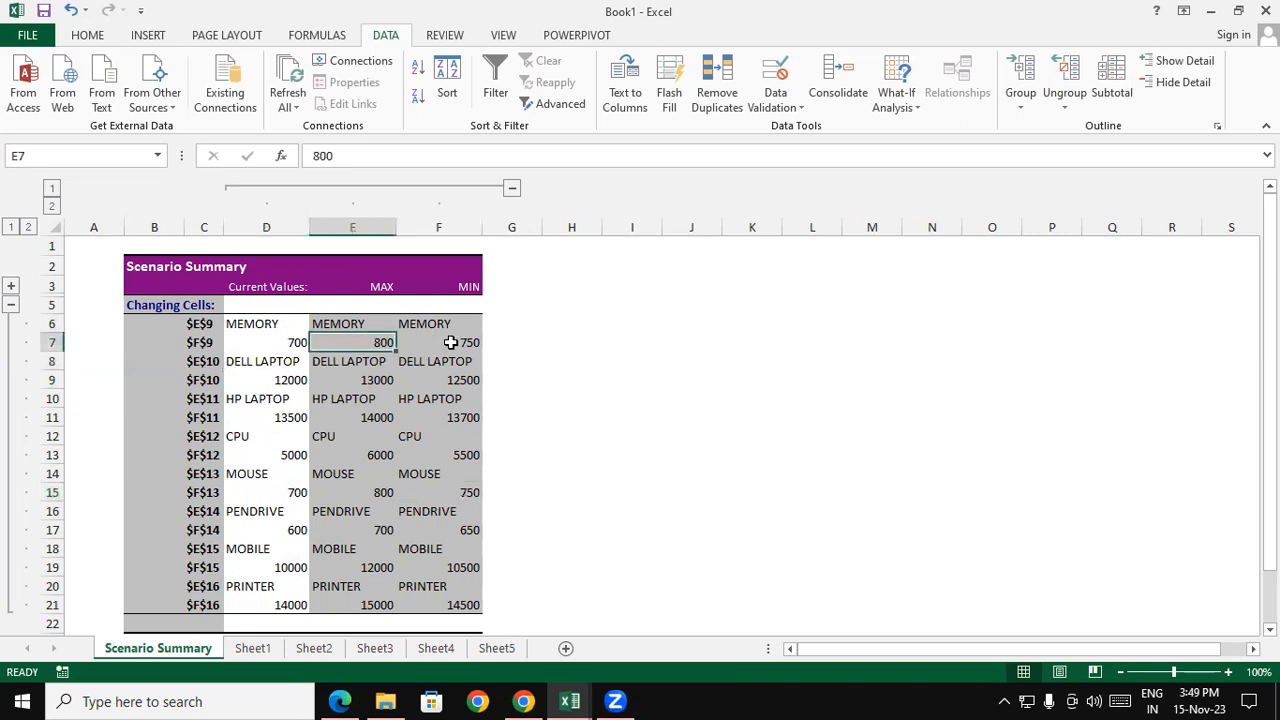
click(455, 341)
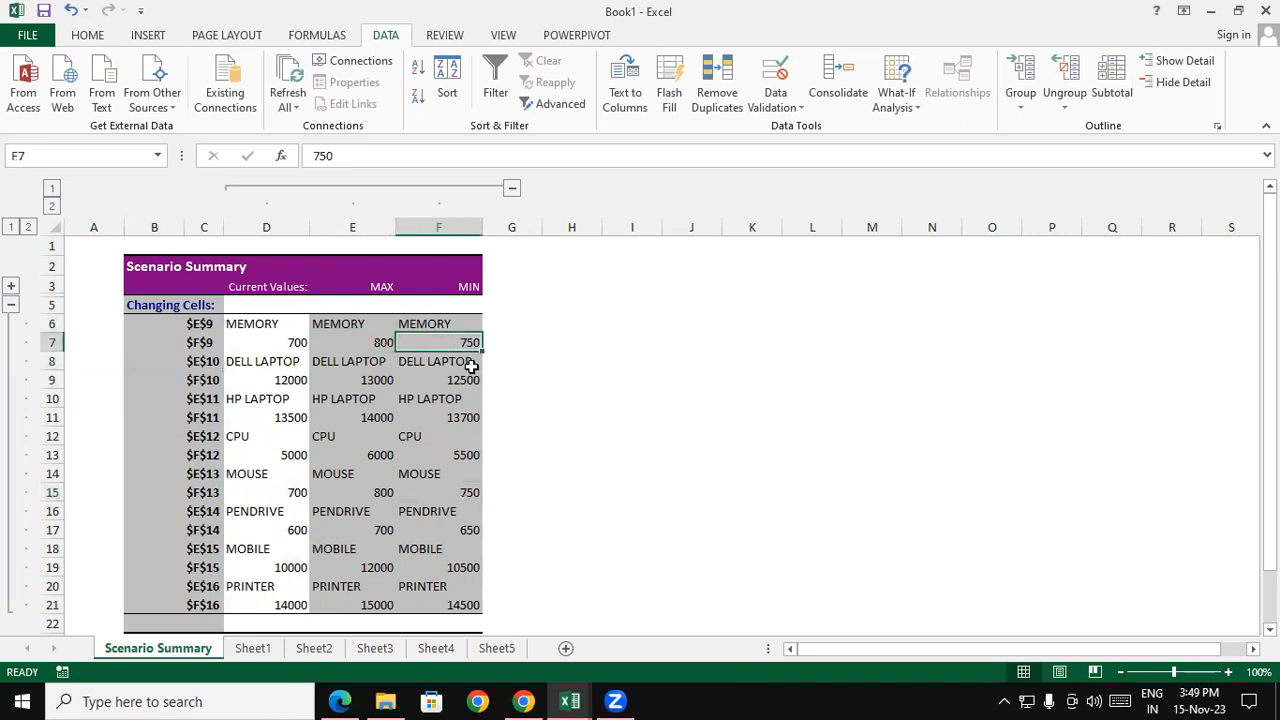